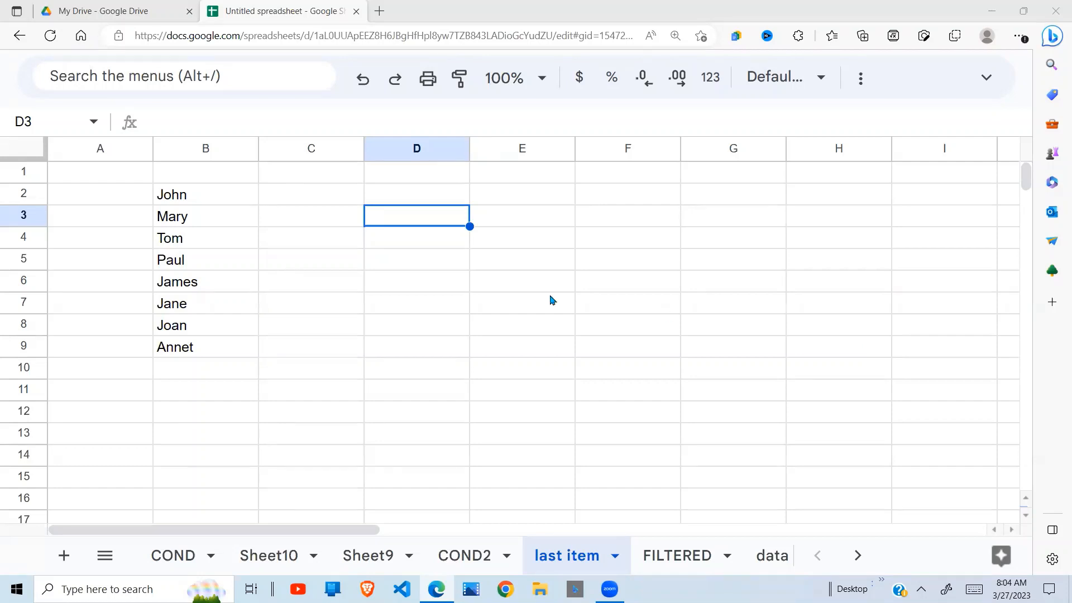
# Step: Enter the formula =index(B2:B9,1) in cell D3 to return the first item of the list in column B
pyautogui.click(481, 322)
pyautogui.click(419, 221)
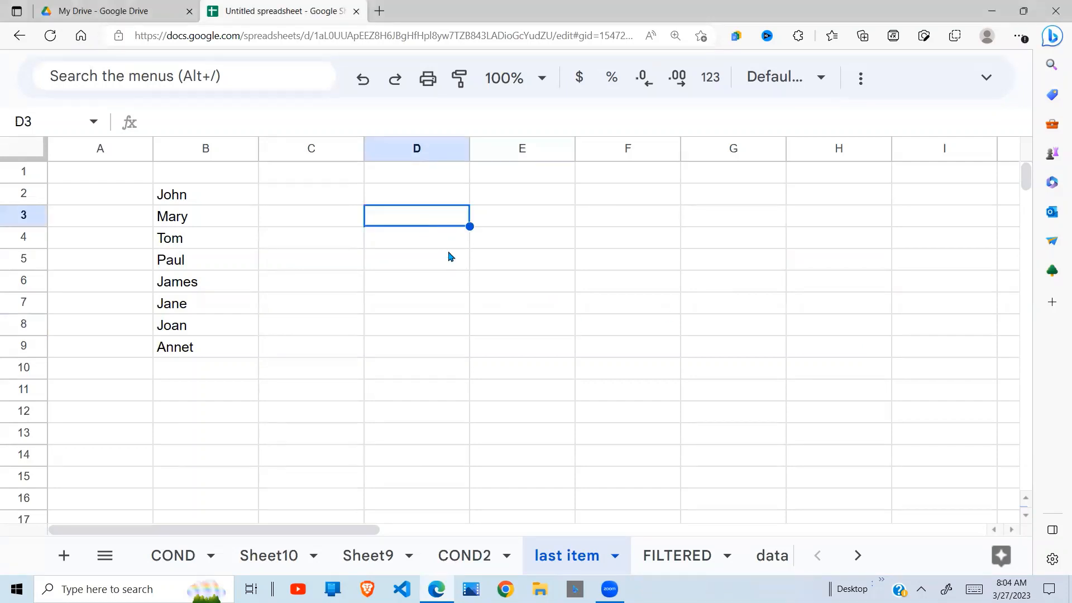
pyautogui.write('=index')
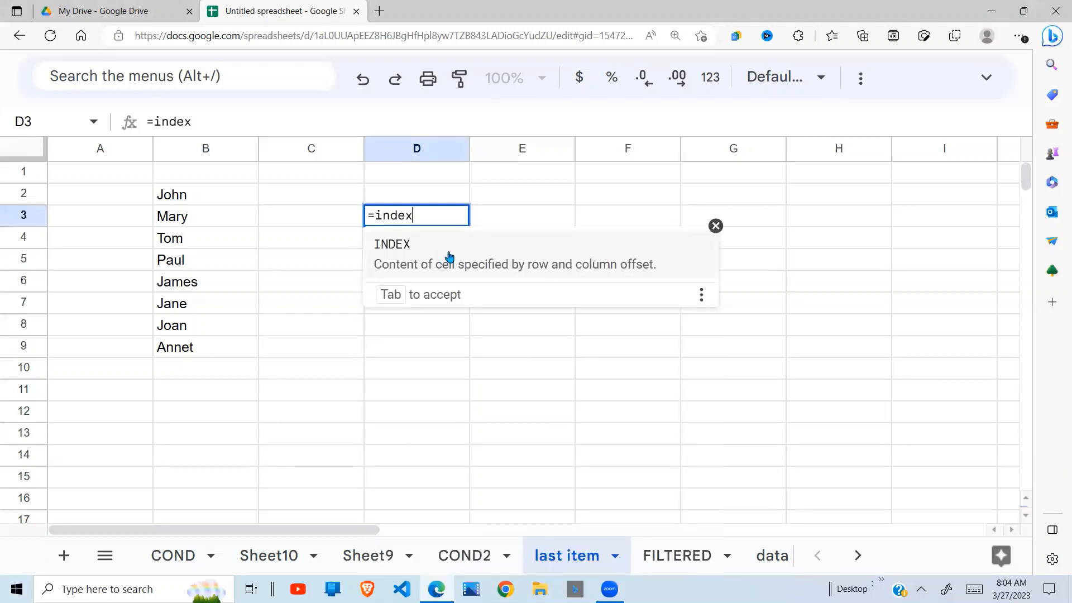
pyautogui.write('(')
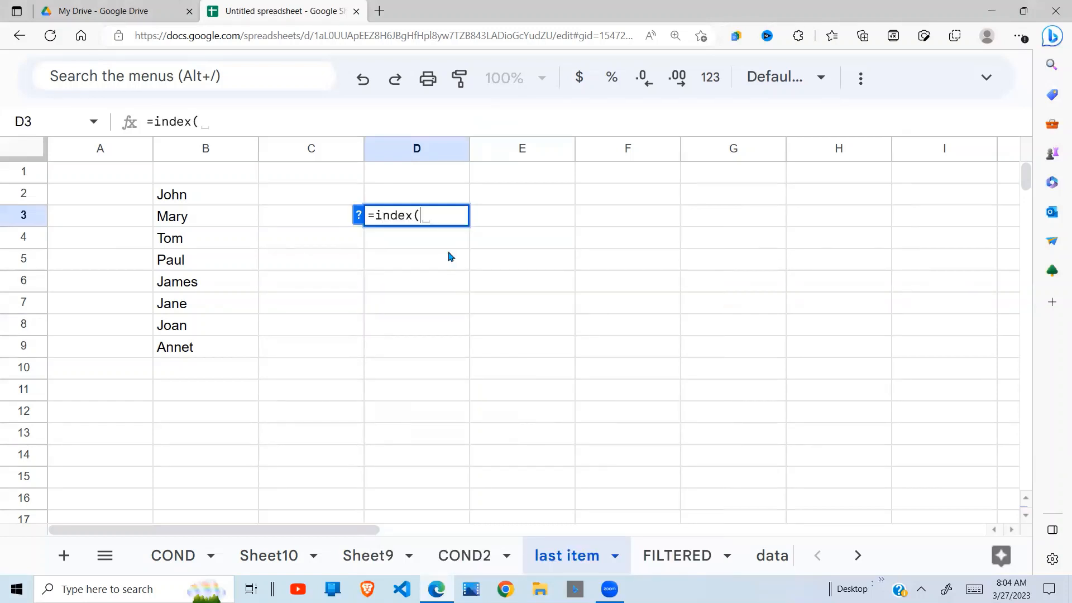
pyautogui.moveTo(197, 199); pyautogui.dragTo(201, 346)
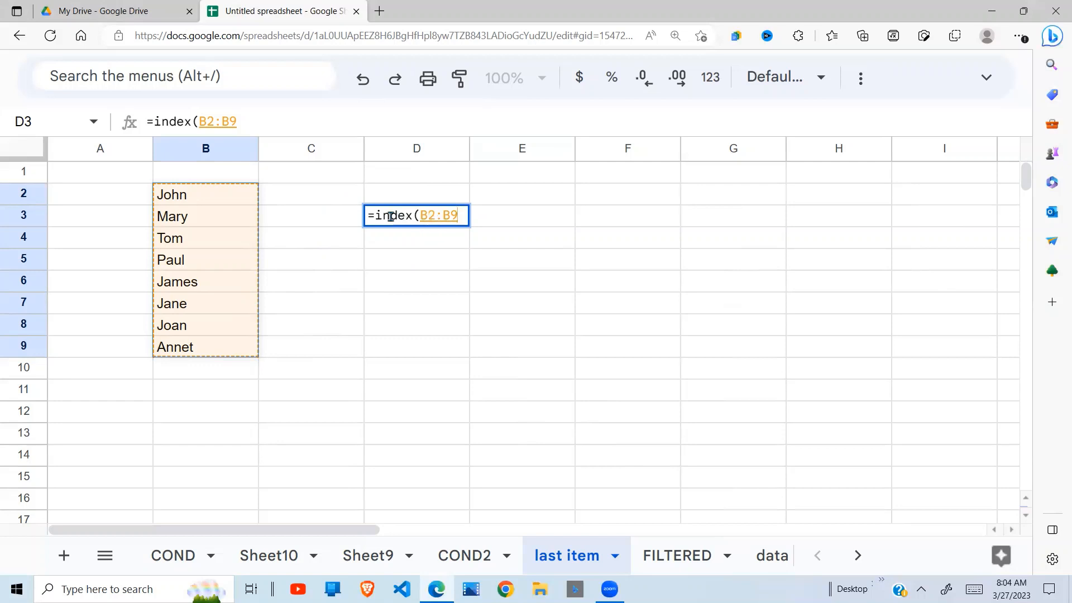
pyautogui.click(461, 216)
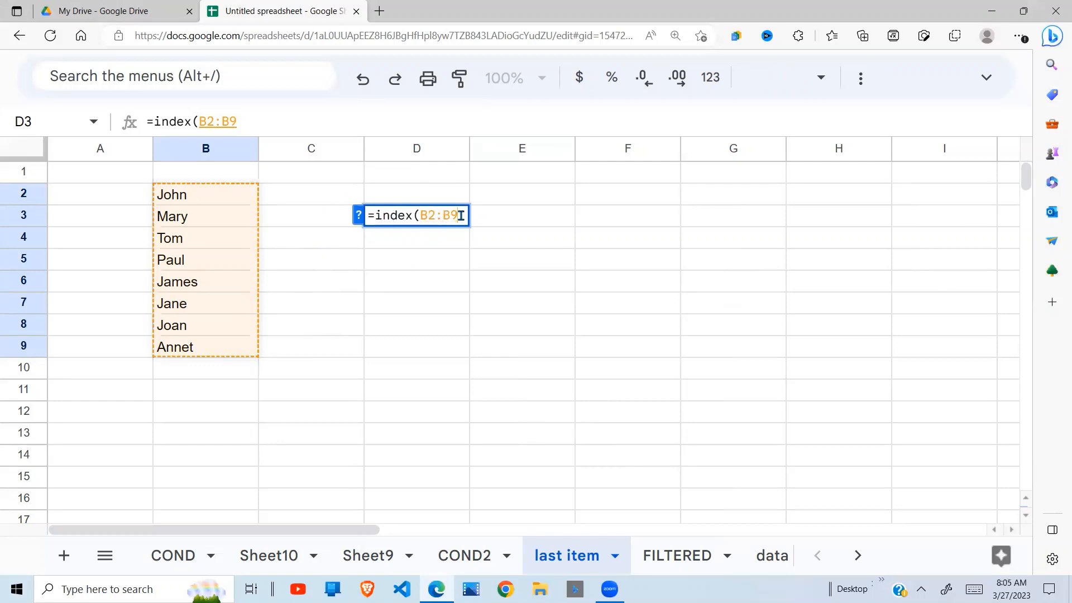
pyautogui.write(',')
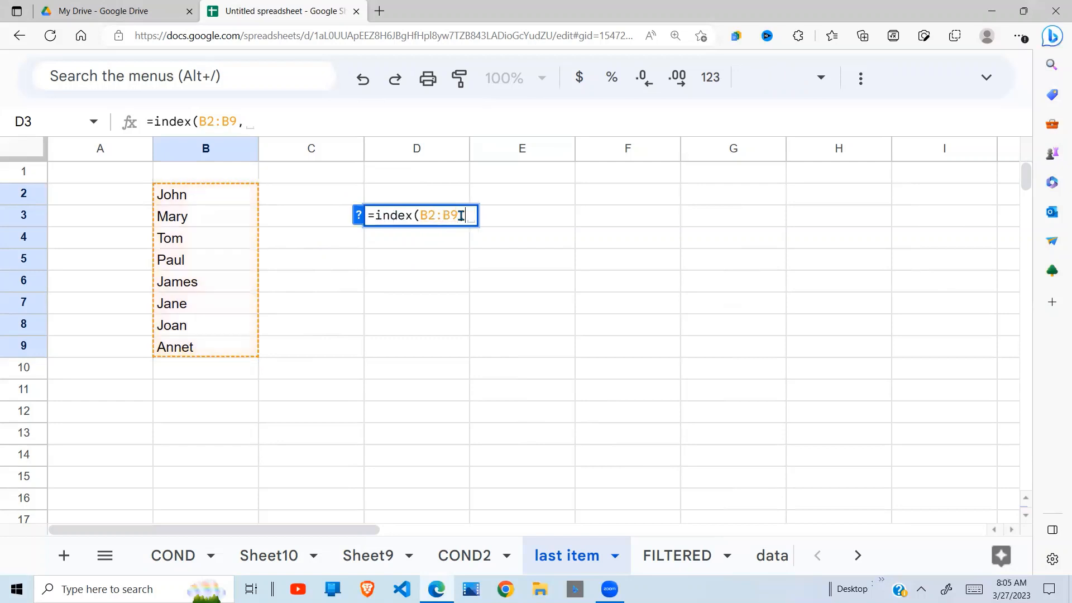
pyautogui.click(360, 219)
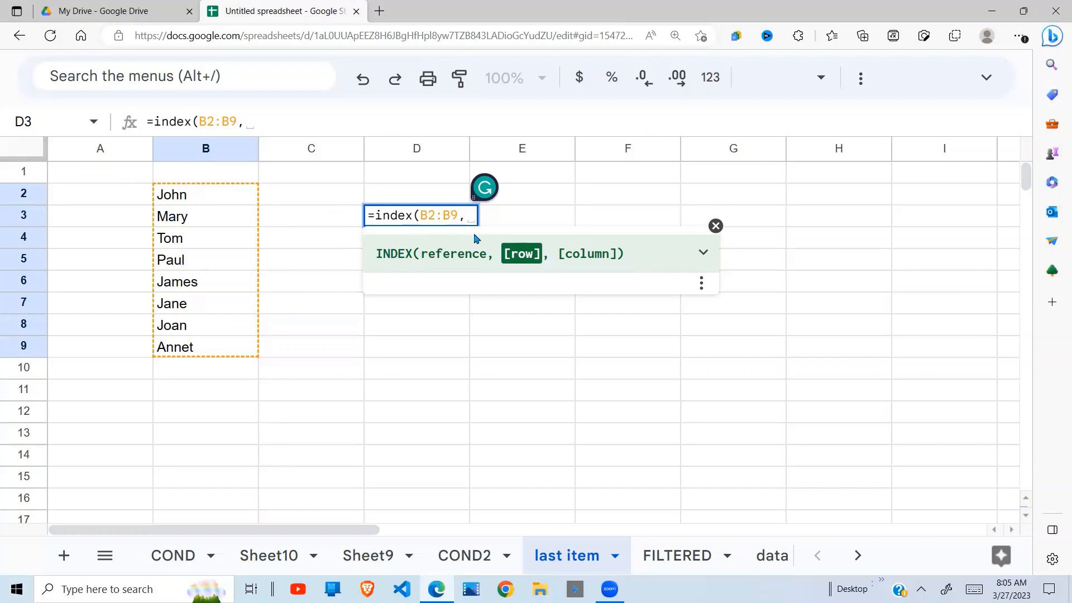
pyautogui.write('1)')
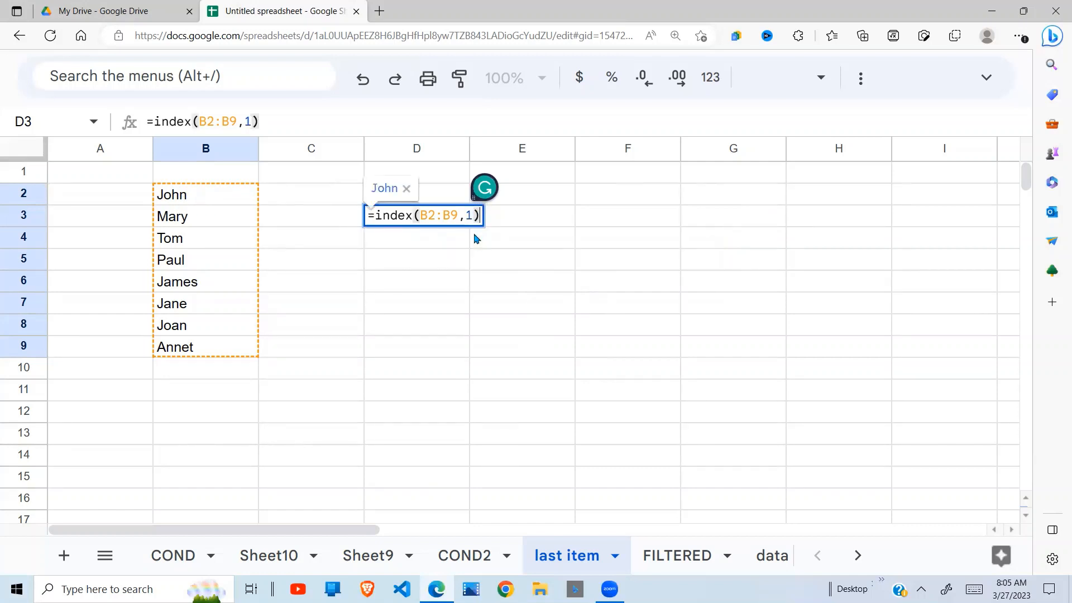
pyautogui.press('Return')
pyautogui.click(435, 222)
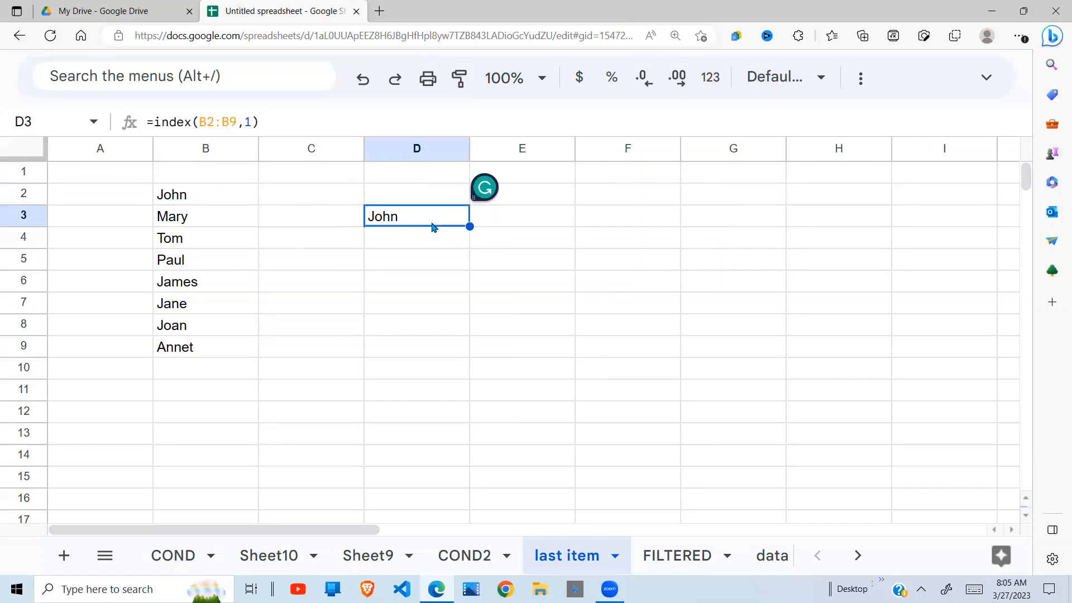
# Step: Go through the list of names in column B from first to last to count the rows
pyautogui.click(200, 347)
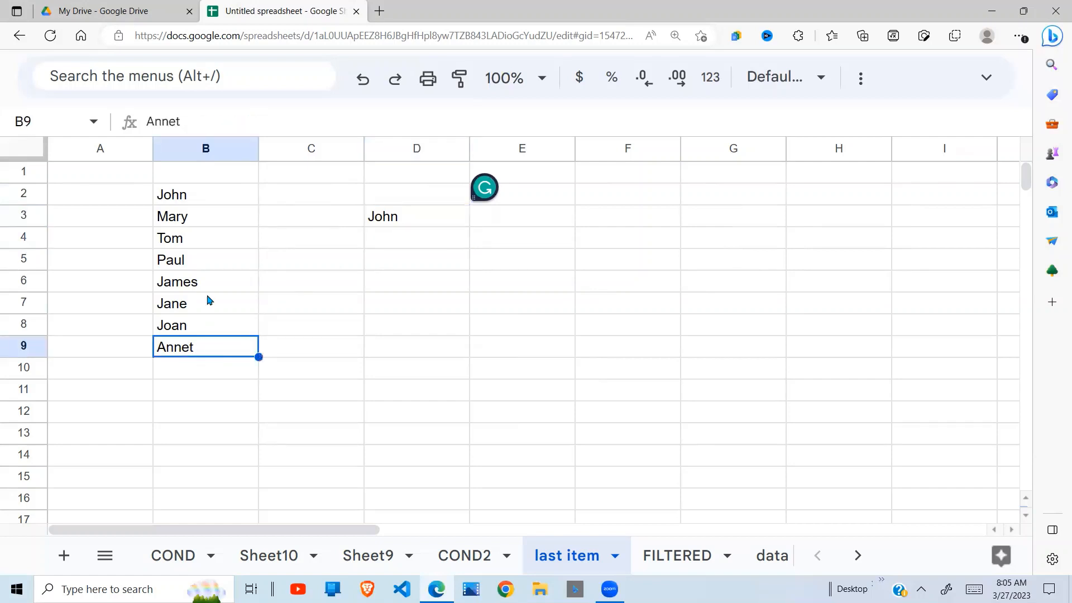
pyautogui.click(185, 203)
pyautogui.press('Down')
pyautogui.press('Down')
pyautogui.press('Down')
pyautogui.press('Down')
pyautogui.press('Down')
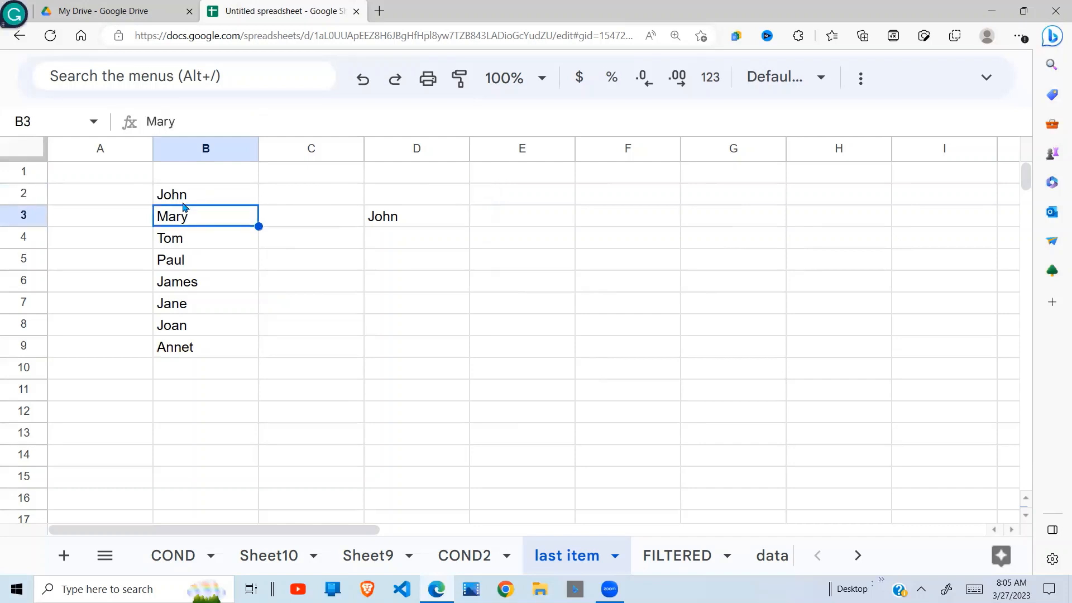
pyautogui.press('Down')
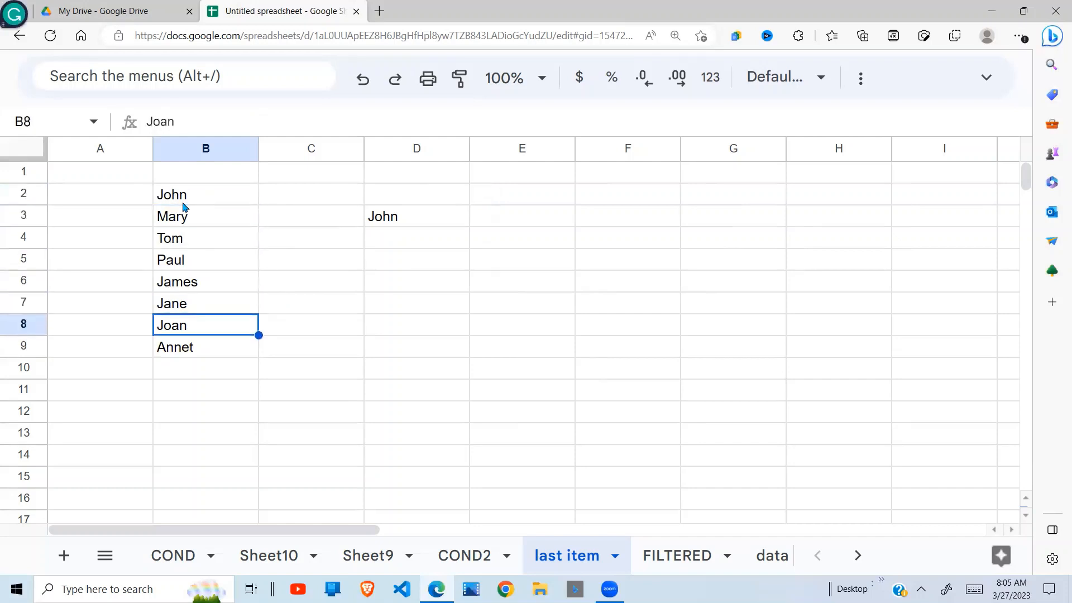
pyautogui.press('Up')
pyautogui.press('Down')
pyautogui.press('Down')
pyautogui.press('Down')
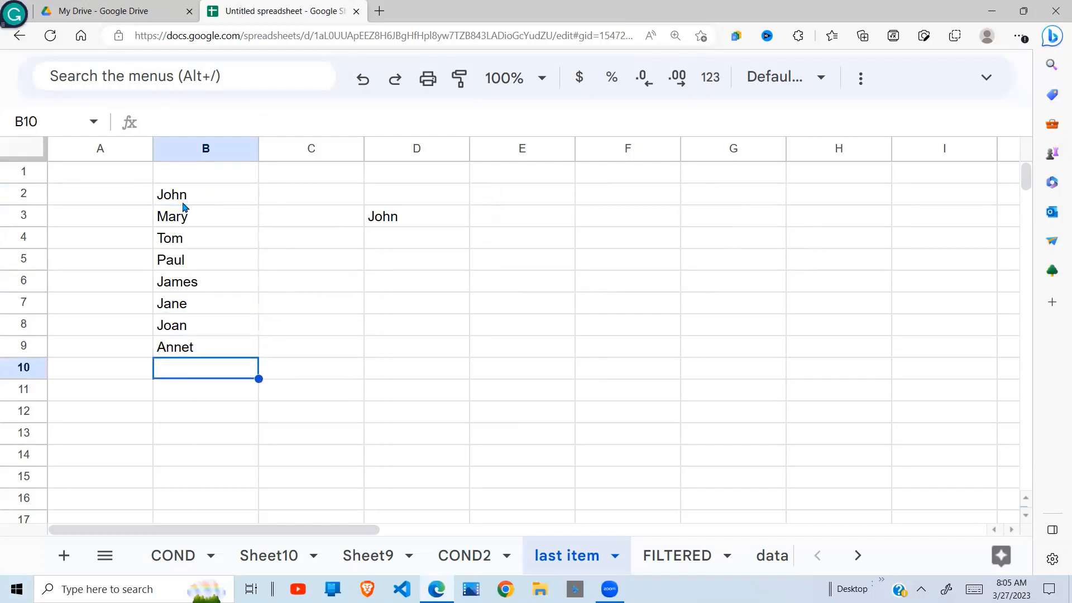
# Step: Change the row argument of the INDEX formula in D3 to 8 and compare the result with cell B9
pyautogui.click(421, 226)
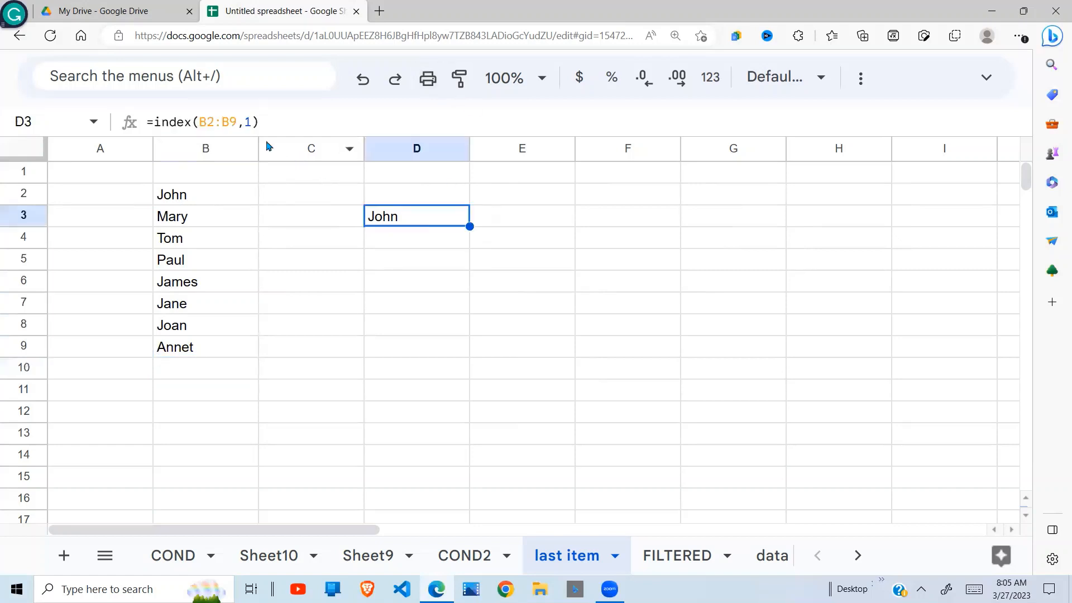
pyautogui.click(252, 122)
pyautogui.press('BackSpace')
pyautogui.write('8')
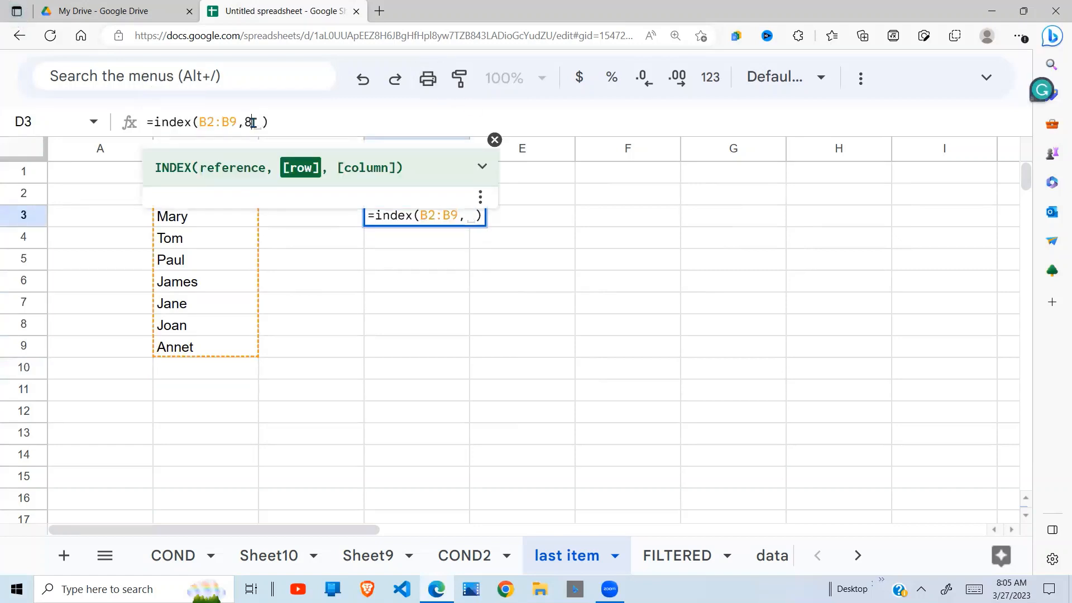
pyautogui.press('Return')
pyautogui.press('Up')
pyautogui.press('Up')
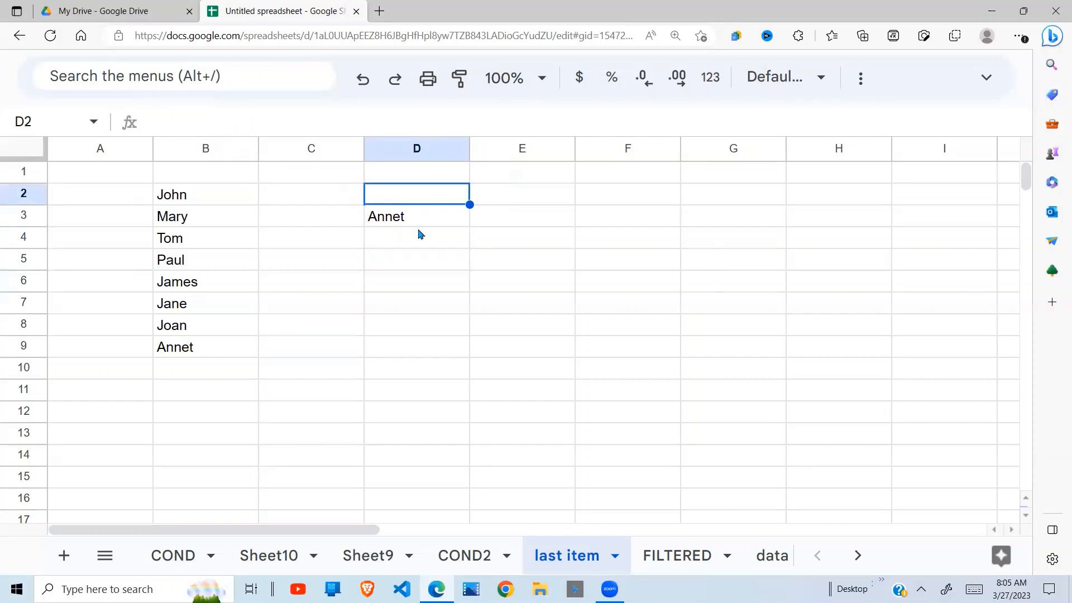
pyautogui.press('Down')
pyautogui.click(207, 353)
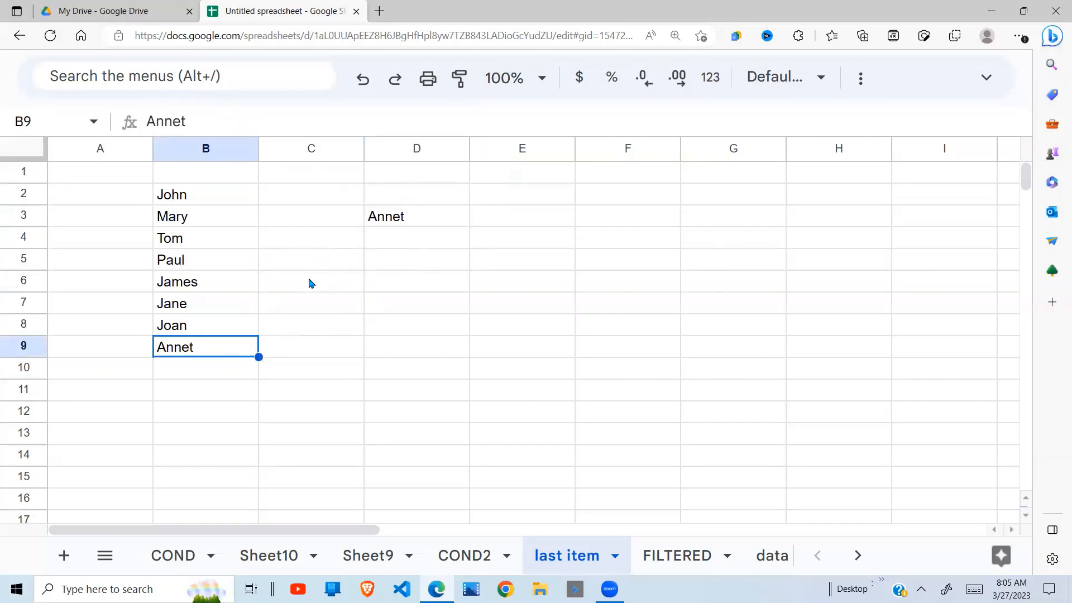
# Step: Add a new first name in B10 at the end of the list and compare it with the formula in D3
pyautogui.click(177, 381)
pyautogui.write('P')
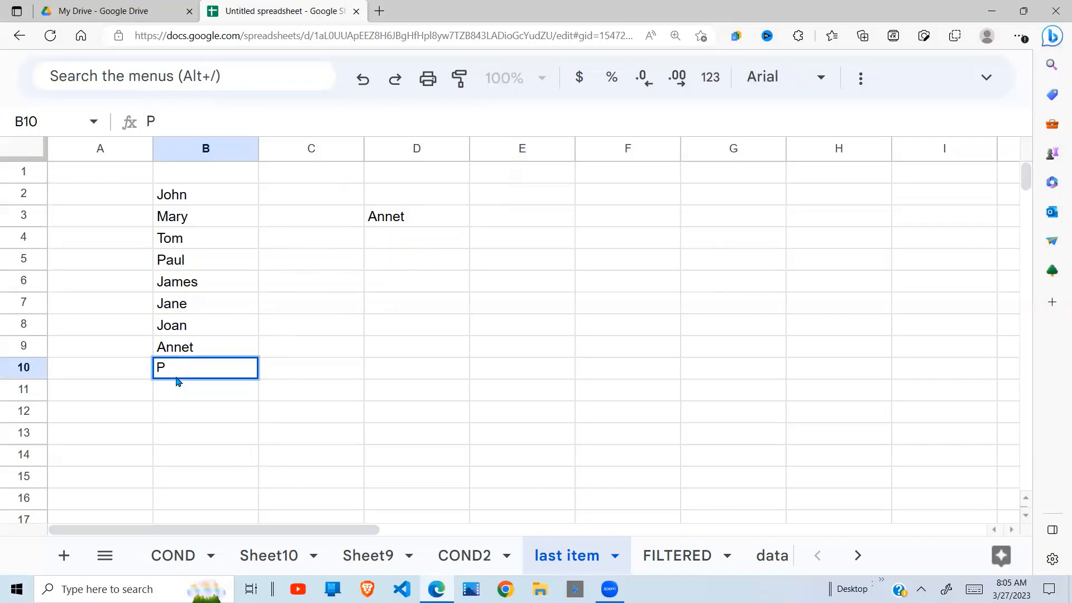
pyautogui.write('auline')
pyautogui.press('Return')
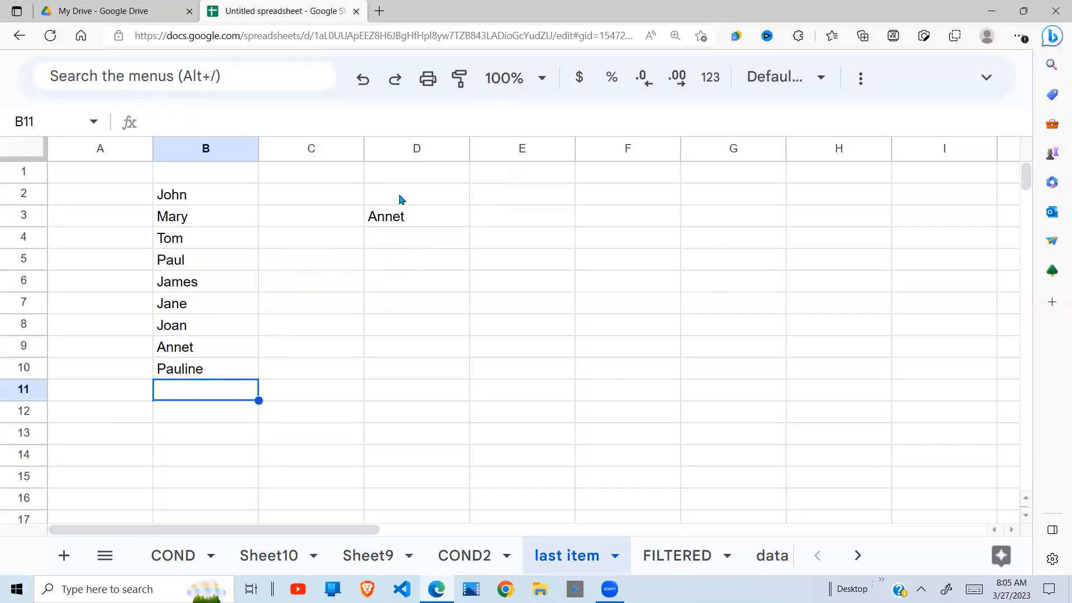
pyautogui.click(422, 219)
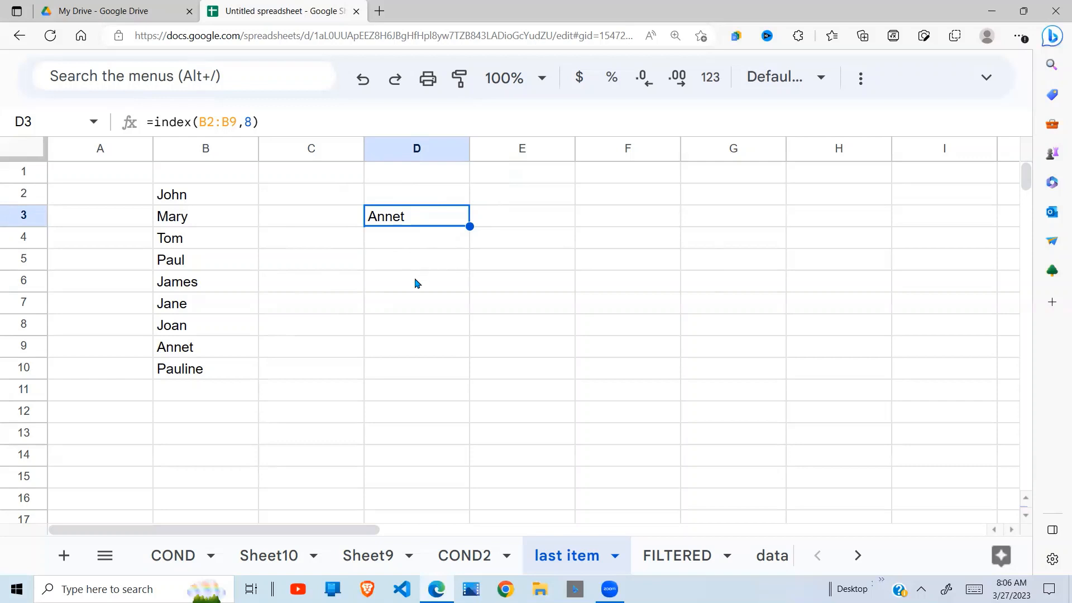
pyautogui.click(204, 377)
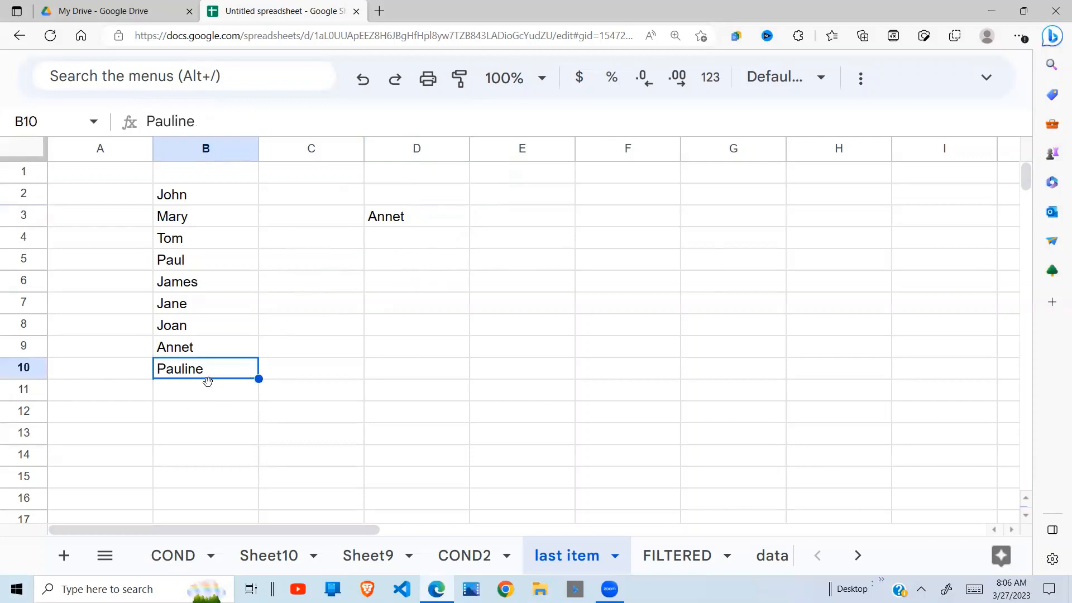
pyautogui.click(195, 406)
# Step: Change the formula in D3 to =index(B2:B,COUNTA(B2:B)) so it returns the last item of the open-ended column range
pyautogui.click(436, 225)
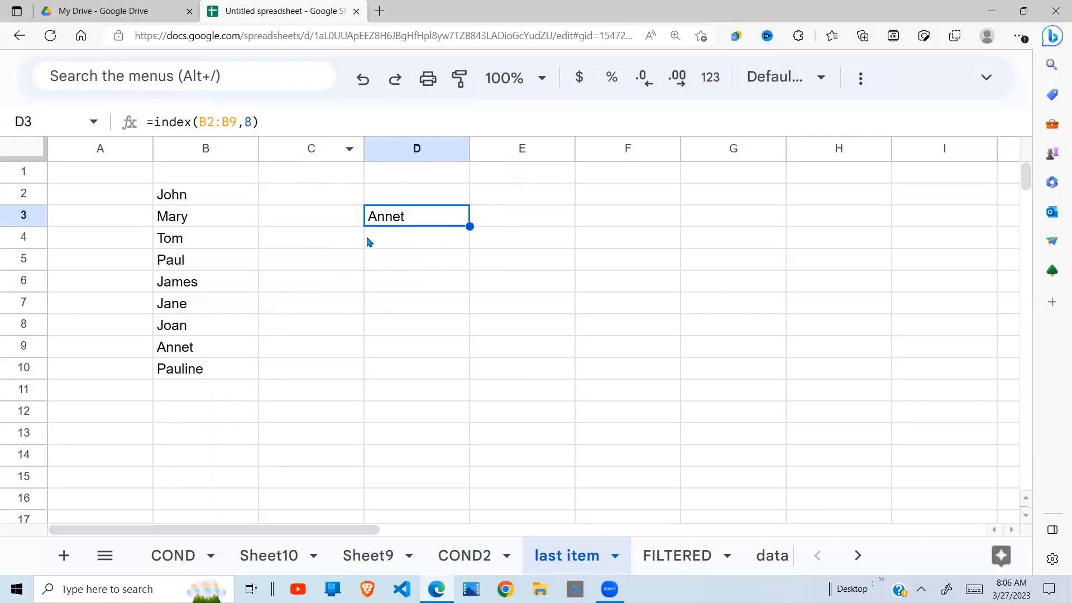
pyautogui.click(251, 123)
pyautogui.press('BackSpace')
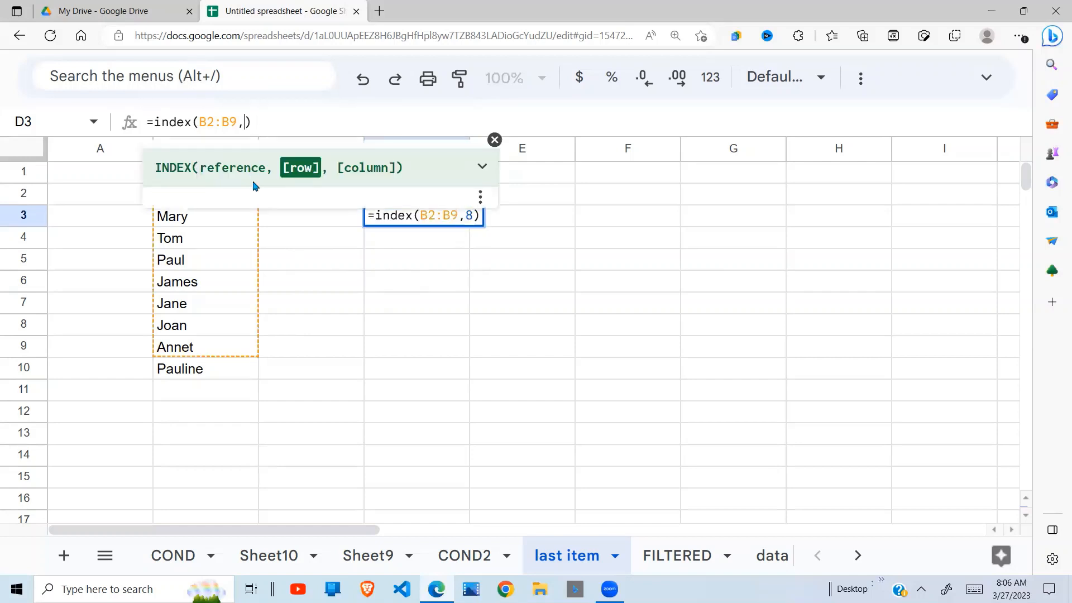
pyautogui.write('counta')
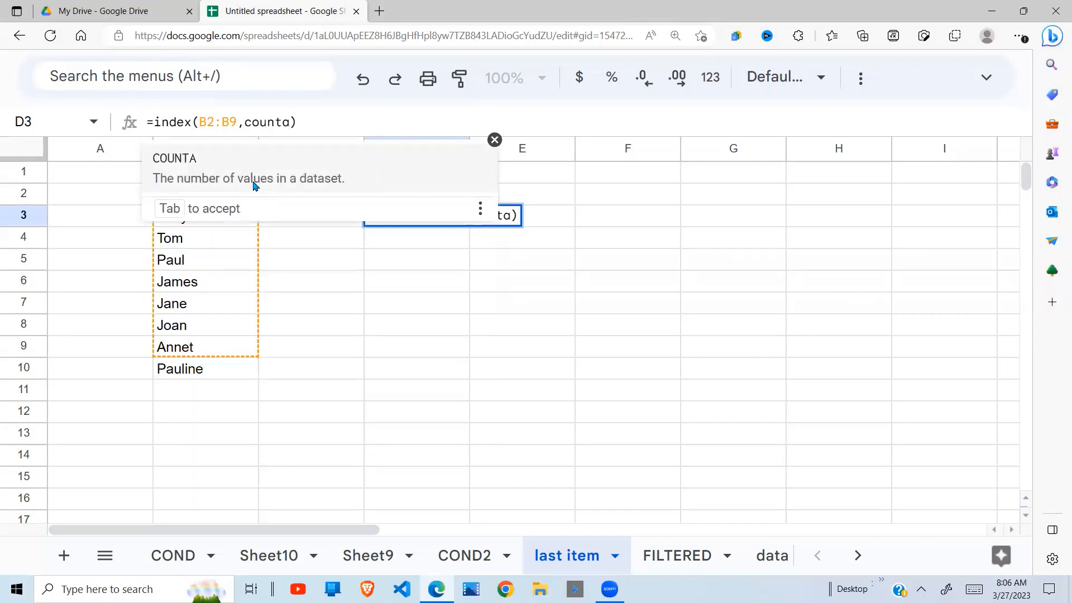
pyautogui.write('(')
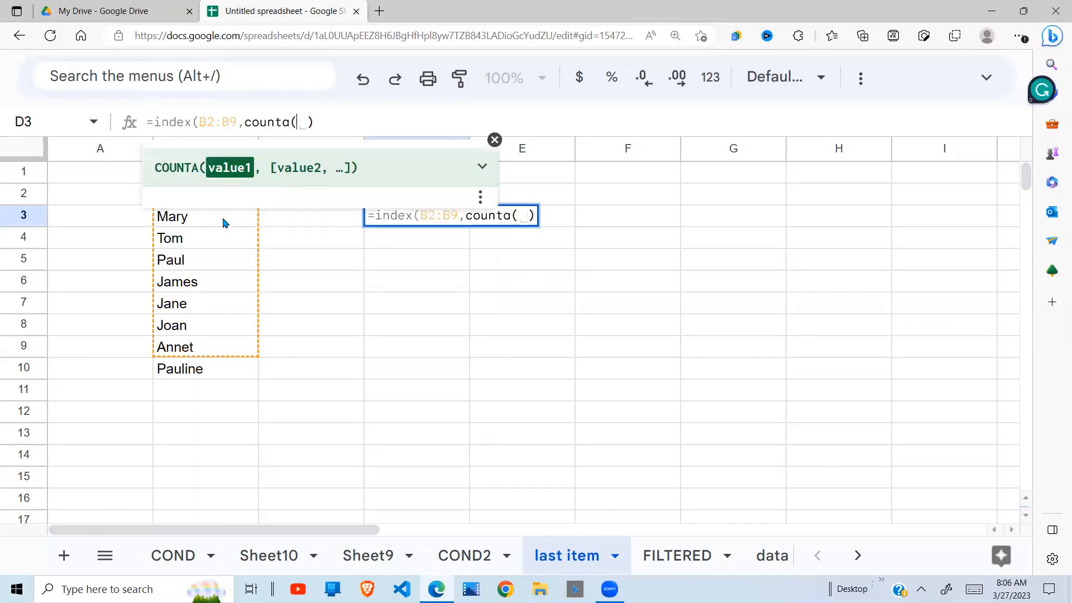
pyautogui.moveTo(208, 217); pyautogui.dragTo(210, 327)
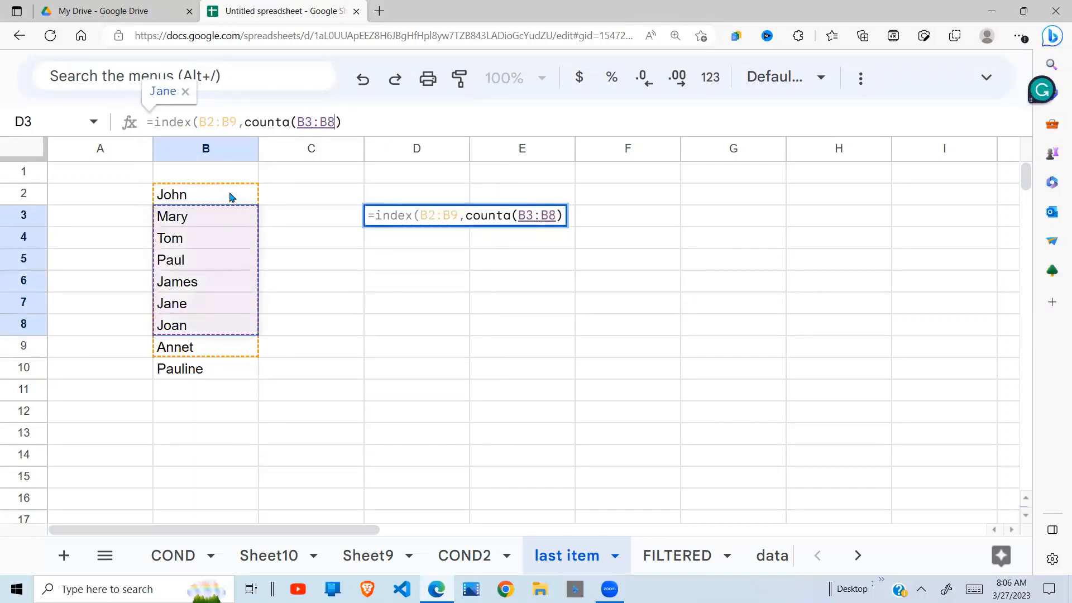
pyautogui.moveTo(229, 196); pyautogui.dragTo(227, 424)
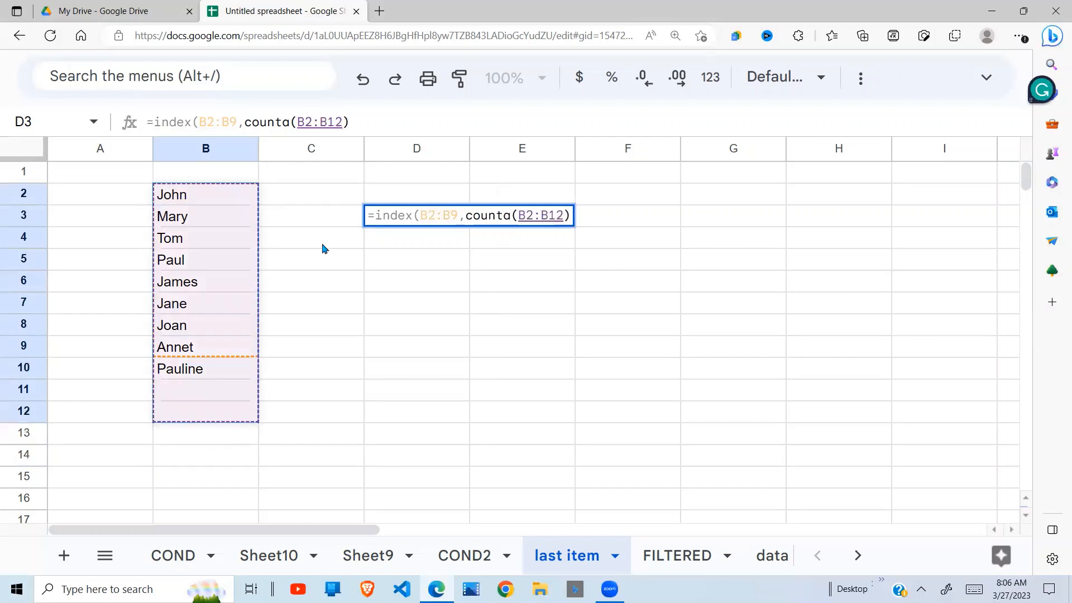
pyautogui.press('BackSpace')
pyautogui.press('BackSpace')
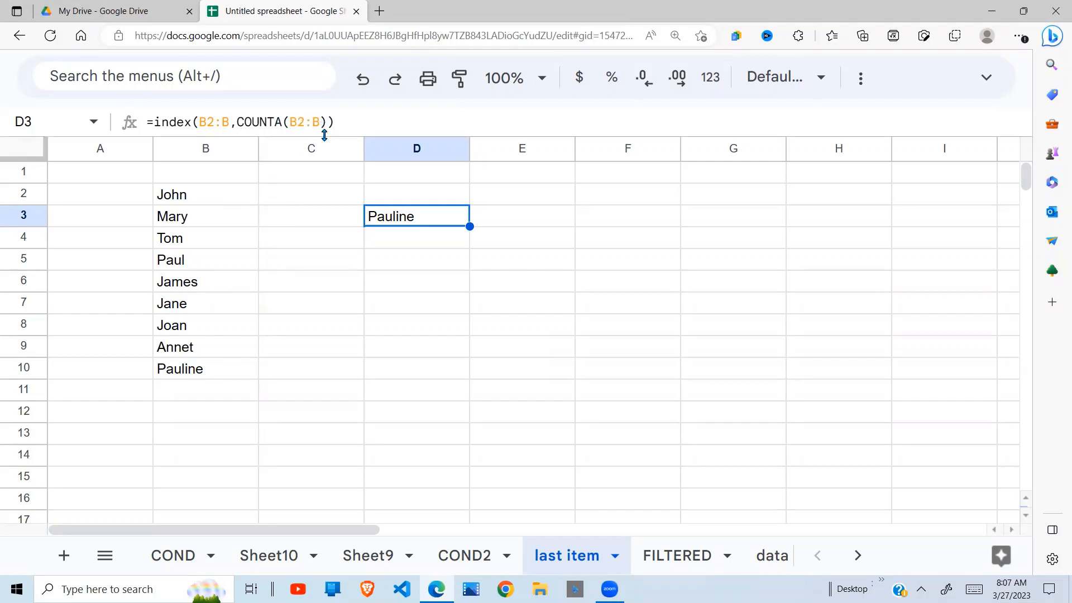
pyautogui.press('Down')
pyautogui.click(422, 217)
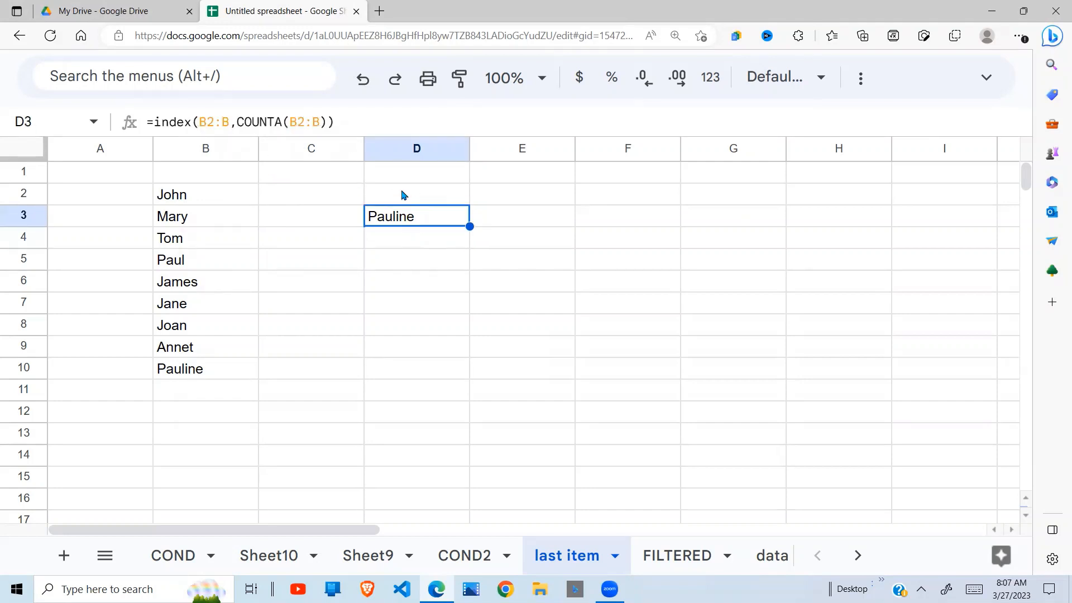
# Step: Add another first name in B11 below the list to test the formula in D3
pyautogui.click(191, 392)
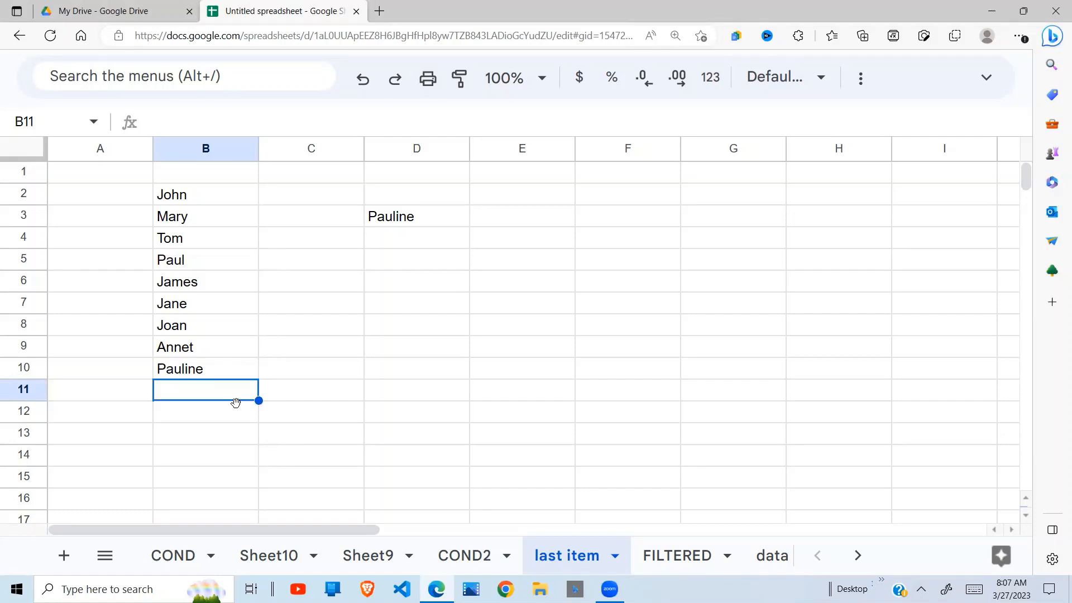
pyautogui.write('IOK')
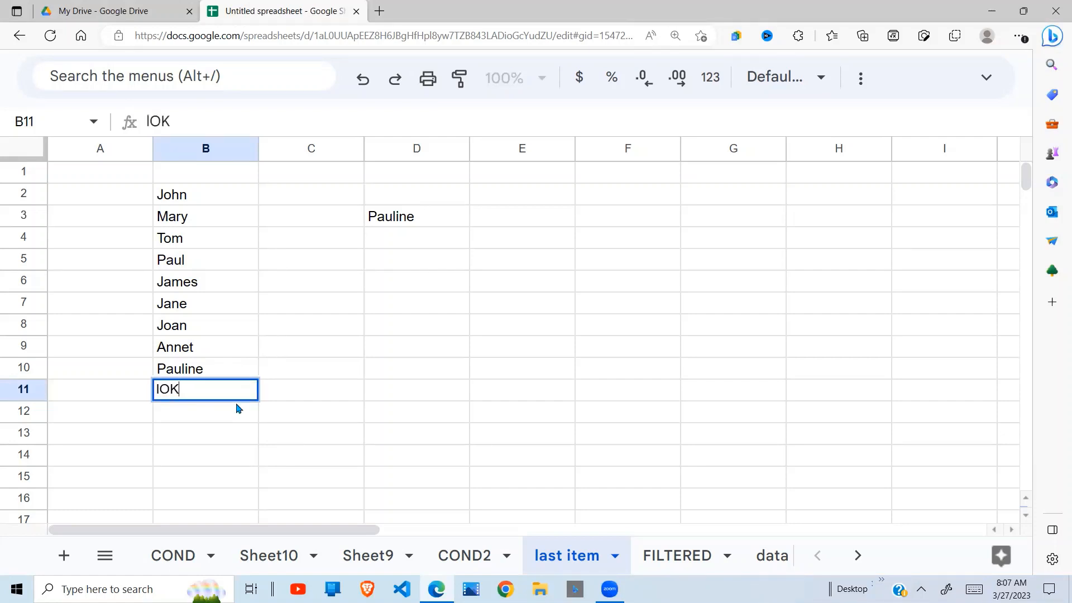
pyautogui.press('BackSpace')
pyautogui.press('BackSpace')
pyautogui.press('BackSpace')
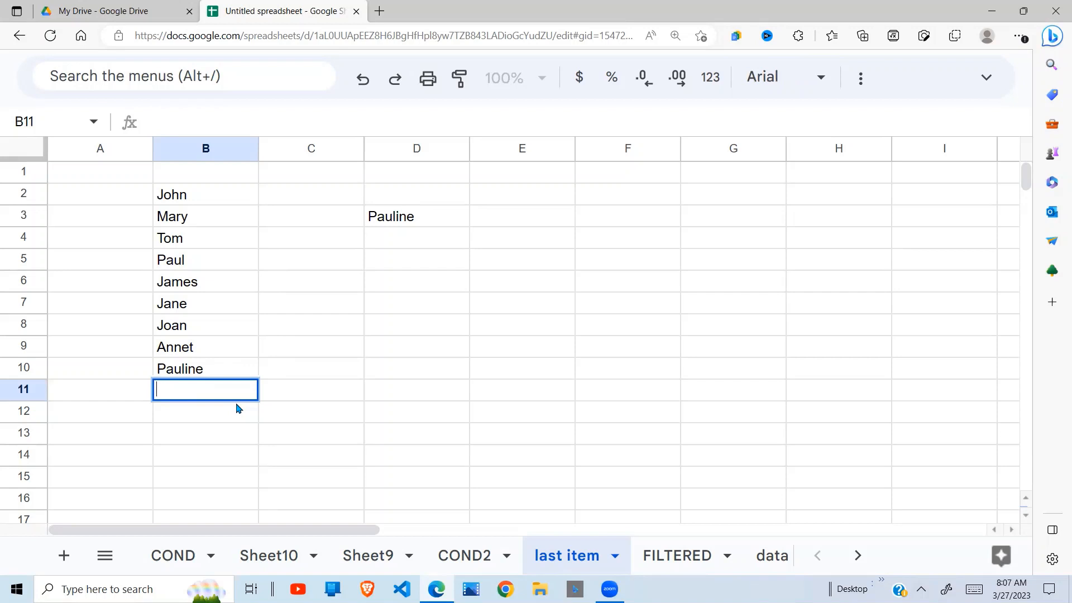
pyautogui.write('aNN')
pyautogui.press('Return')
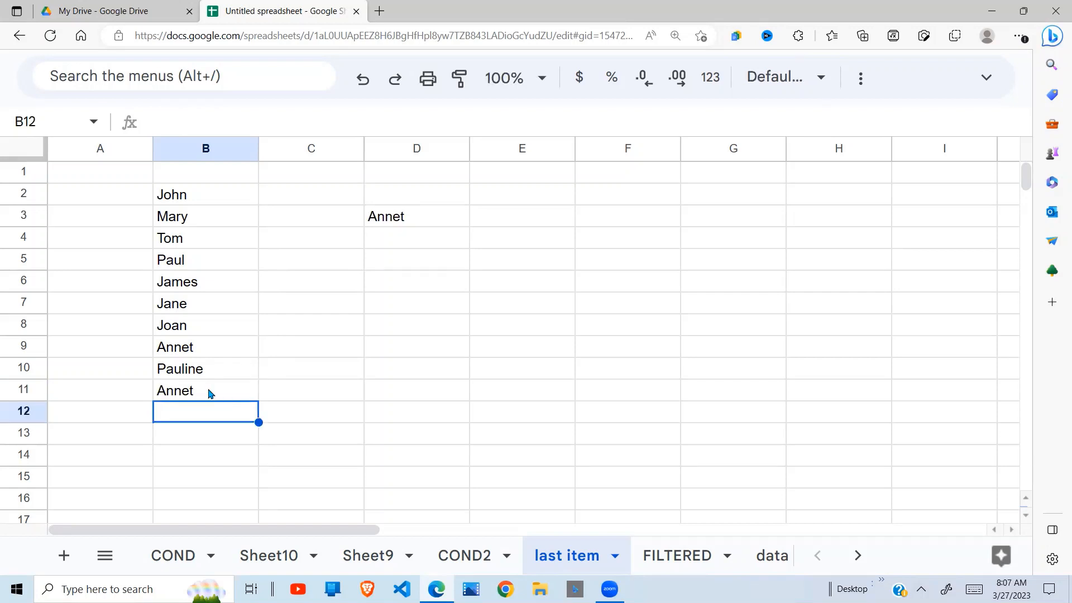
# Step: Replace the entry in B11 with a three-letter first name, discarding the autocompleted ending
pyautogui.click(209, 393)
pyautogui.write('aNN')
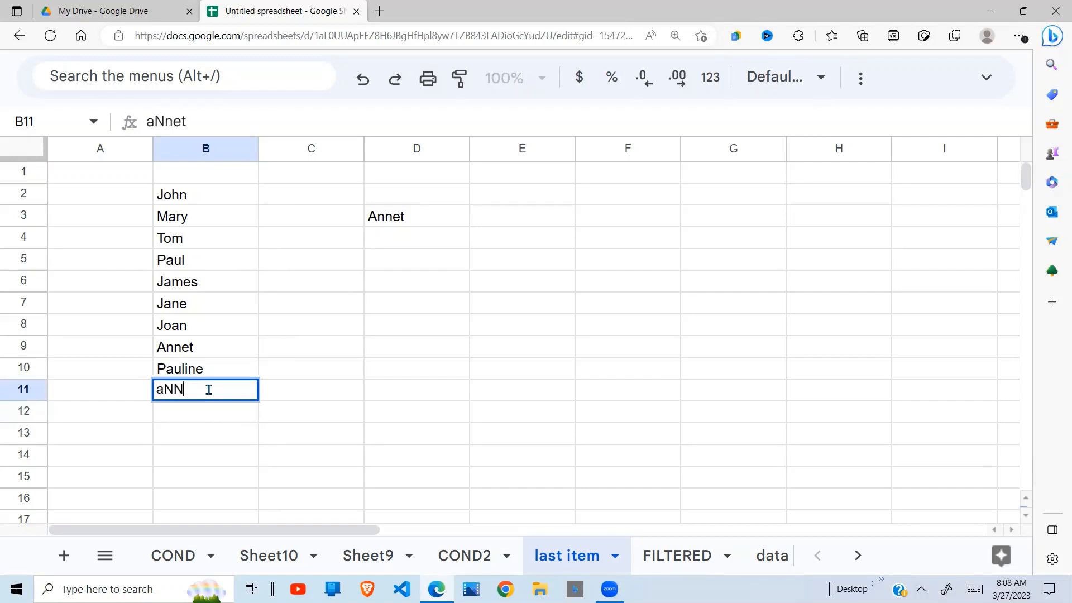
pyautogui.press('Delete')
pyautogui.press('Return')
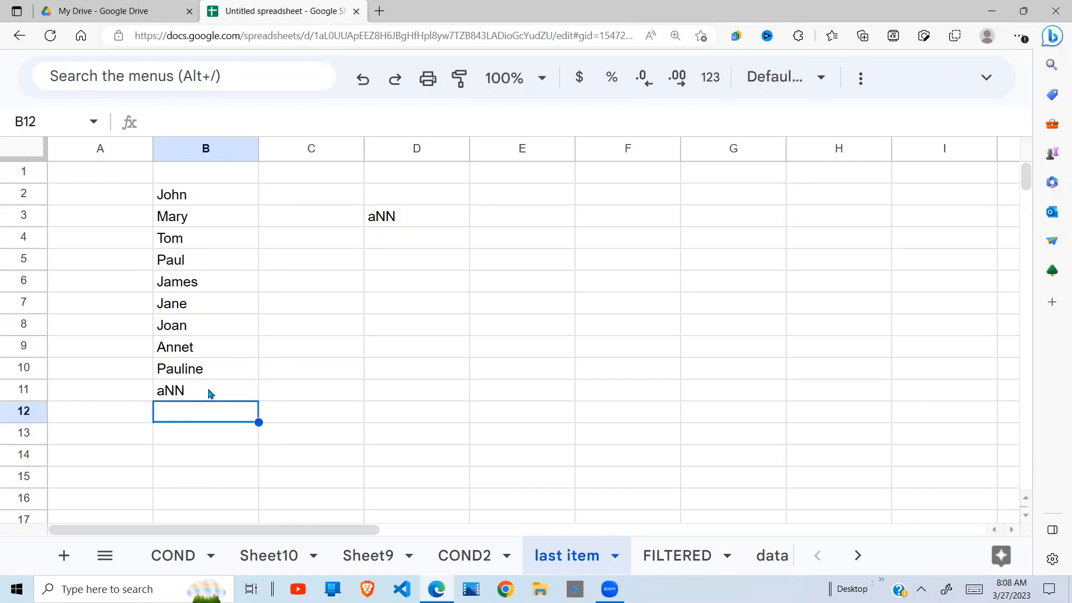
# Step: Add another first name in B12 below the list and compare the formula in D3 with the names in B2:B12
pyautogui.write('gIAN')
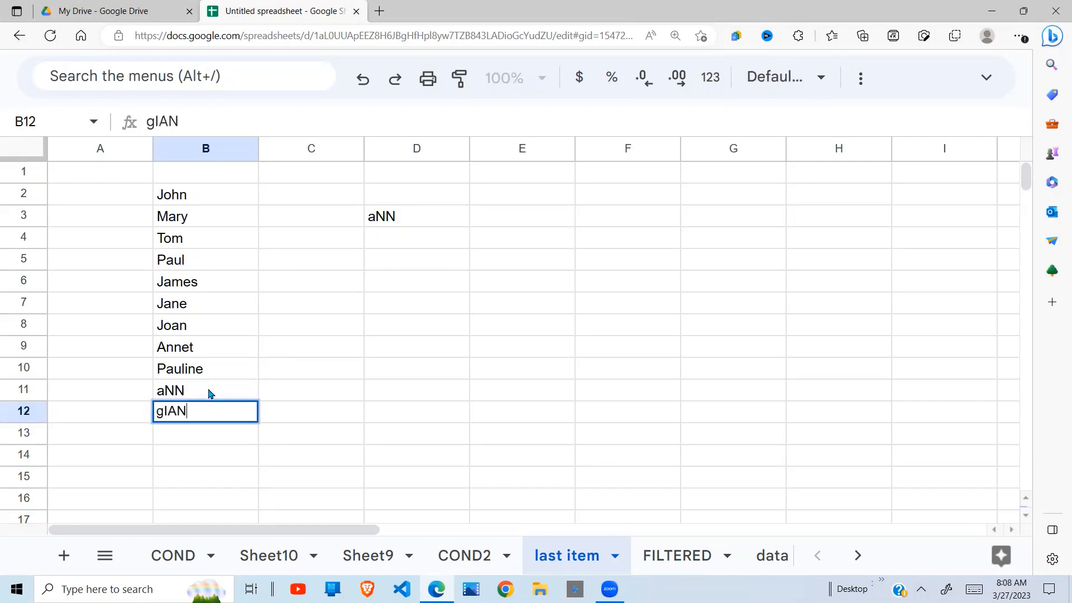
pyautogui.write('NA')
pyautogui.press('BackSpace')
pyautogui.write('NA')
pyautogui.press('Return')
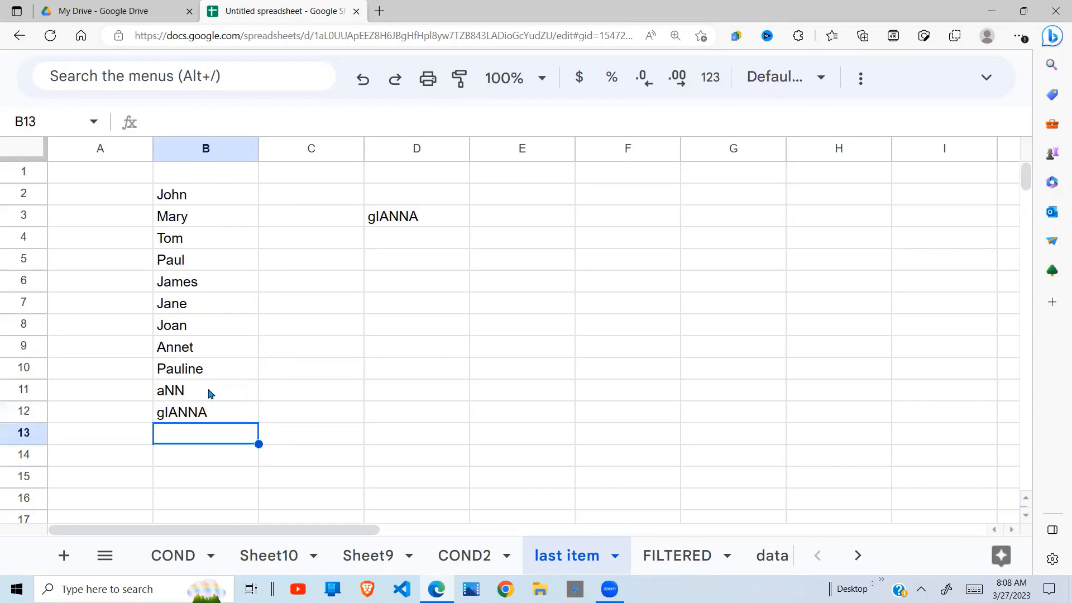
pyautogui.click(217, 413)
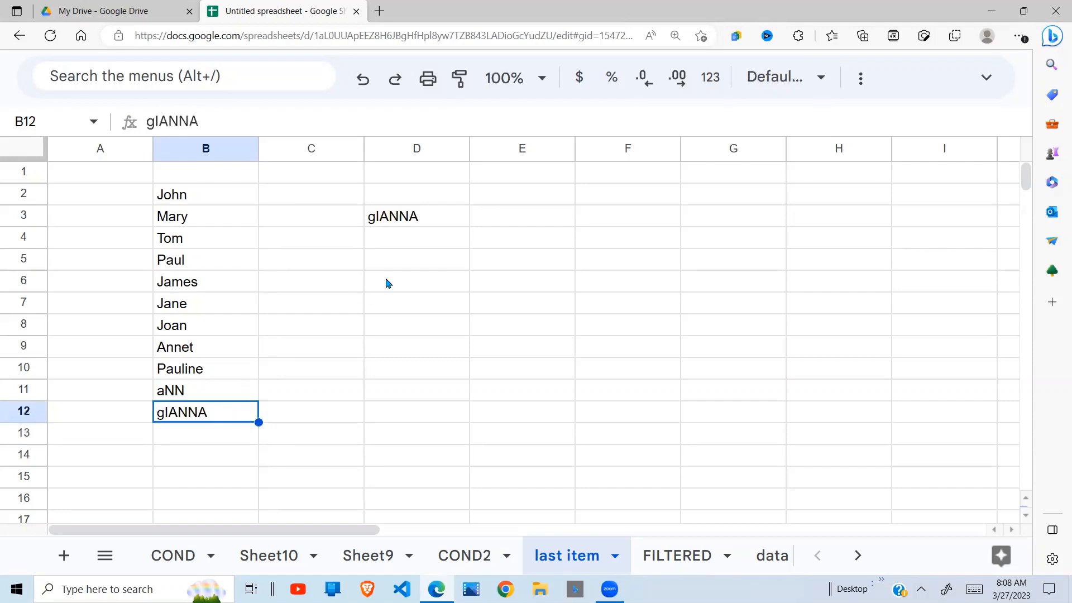
pyautogui.click(420, 224)
pyautogui.click(238, 406)
pyautogui.click(436, 222)
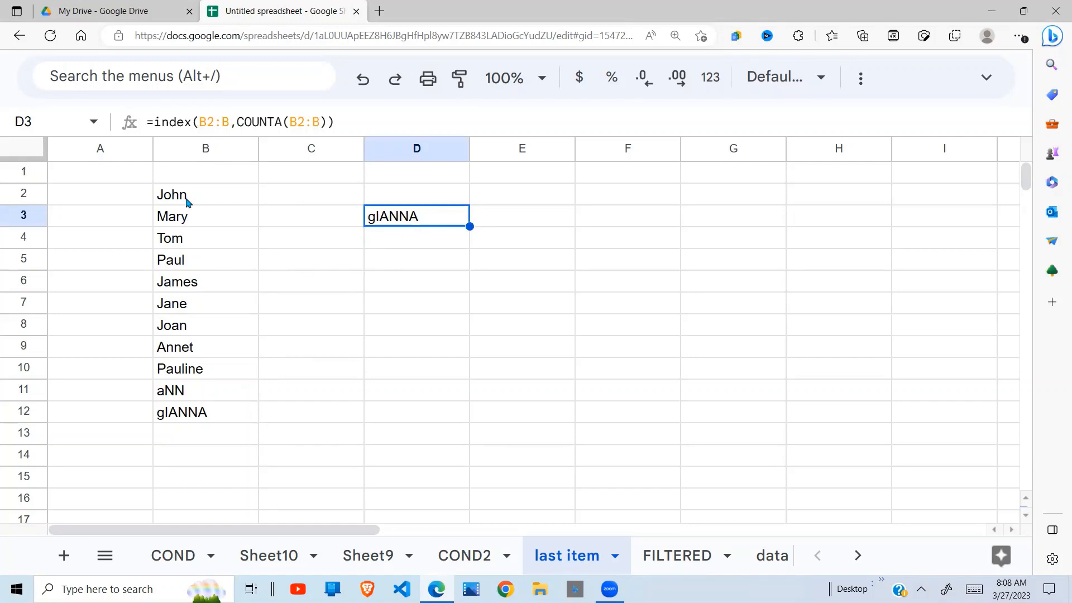
pyautogui.moveTo(188, 200); pyautogui.dragTo(191, 410)
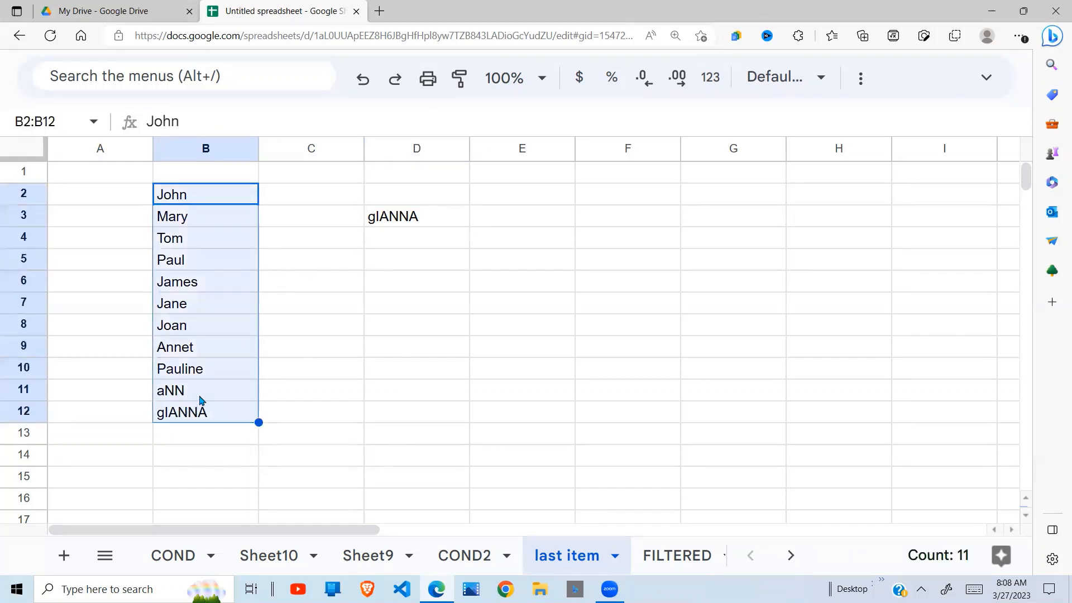
# Step: Re-enter the first names in B11 and B12 with only the initial letter capitalised, discarding any autocompleted ending
pyautogui.click(203, 400)
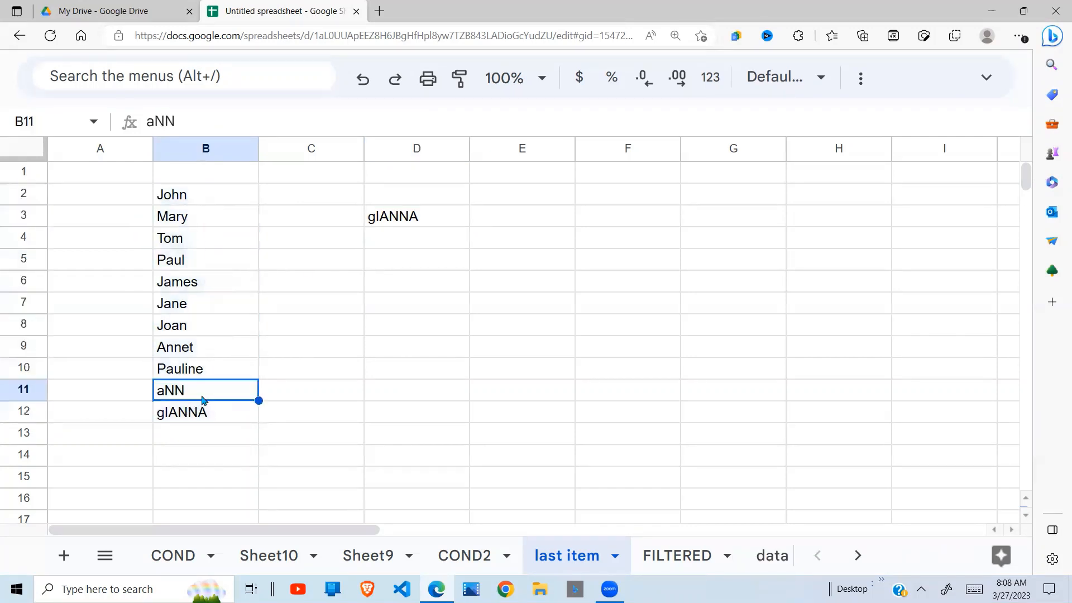
pyautogui.write('An')
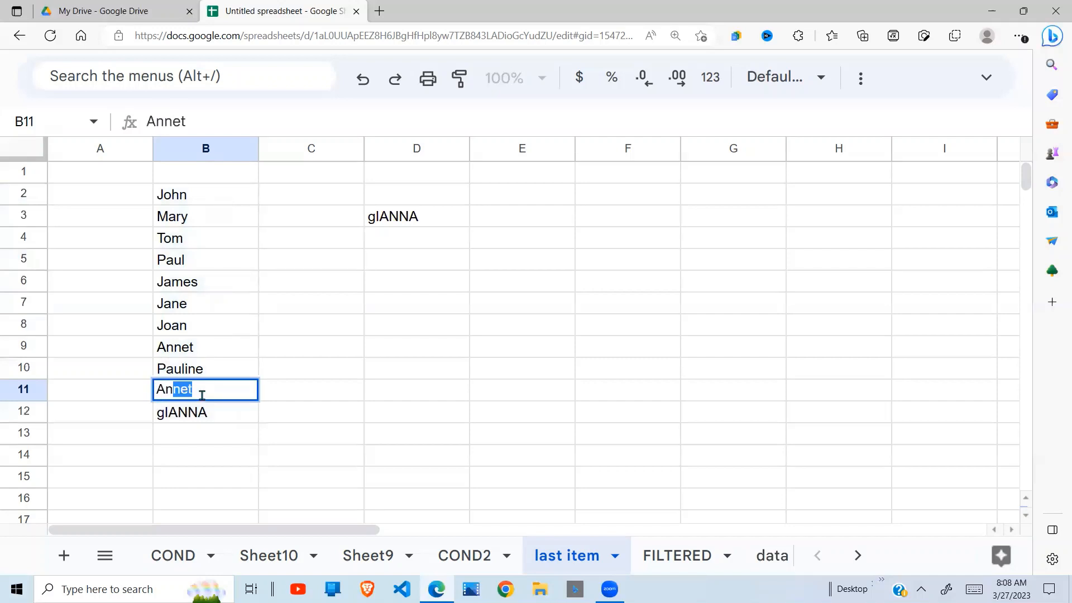
pyautogui.write('n')
pyautogui.press('BackSpace')
pyautogui.write('n')
pyautogui.press('BackSpace')
pyautogui.press('Return')
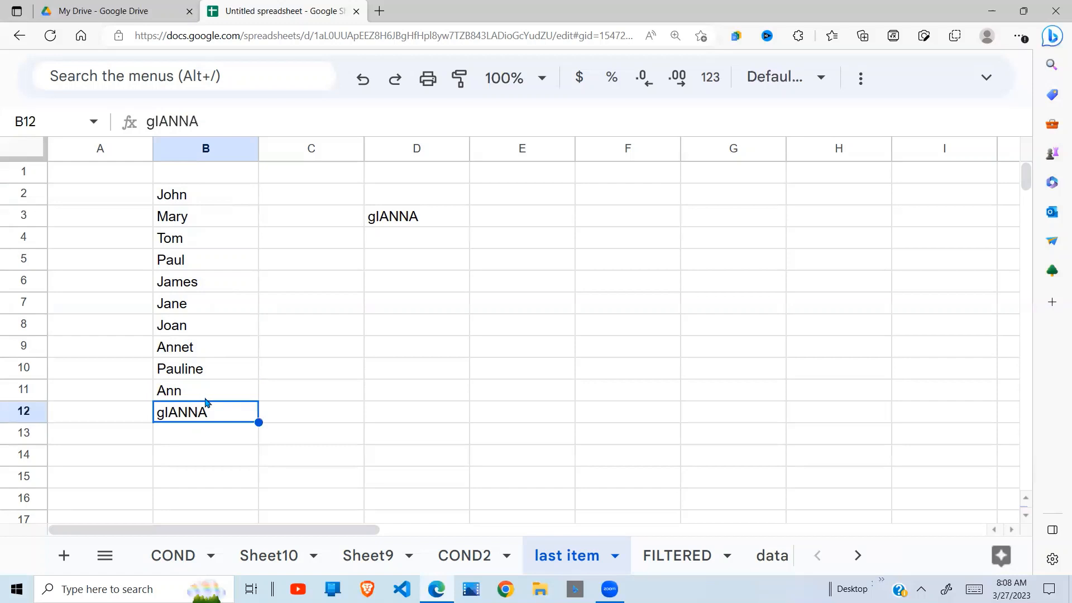
pyautogui.write('G')
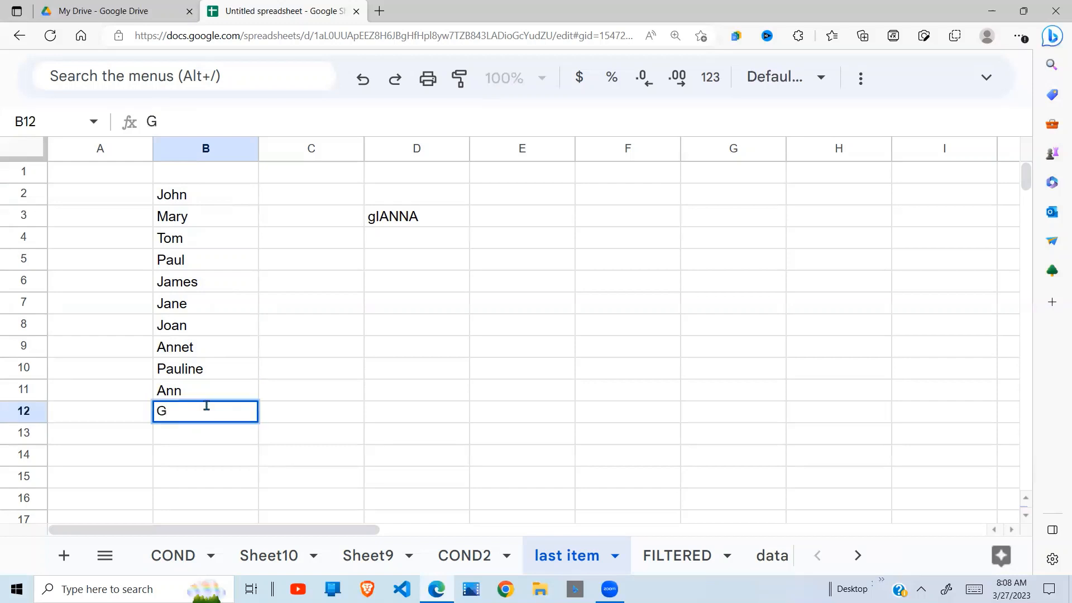
pyautogui.write('ianna')
pyautogui.press('Return')
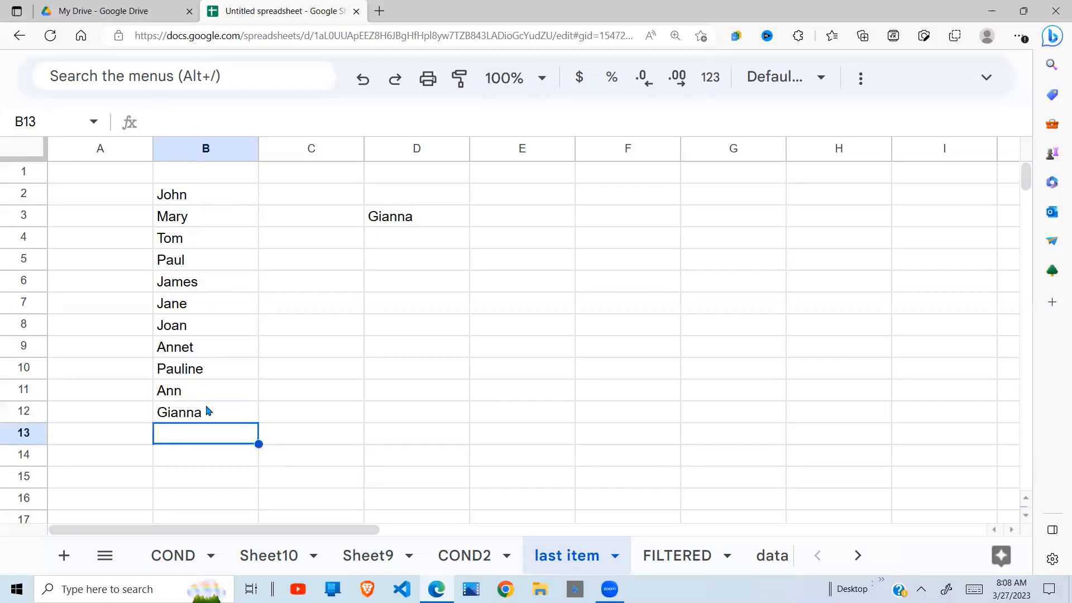
# Step: Clear the name in B7 to leave a gap in the list and compare the formula in D3 with B11 and B12
pyautogui.click(181, 281)
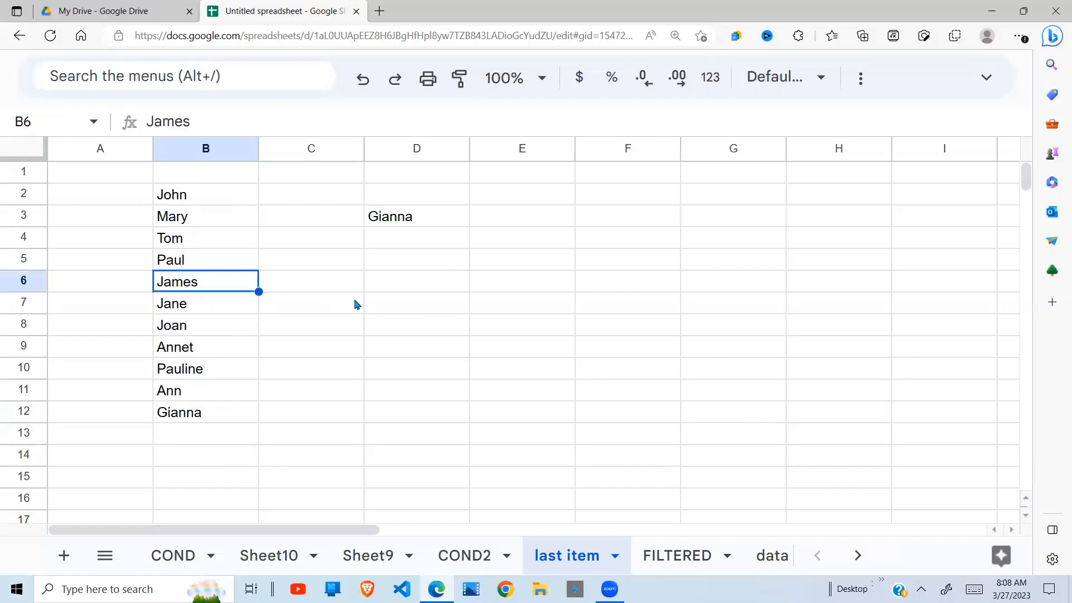
pyautogui.click(412, 217)
pyautogui.click(187, 305)
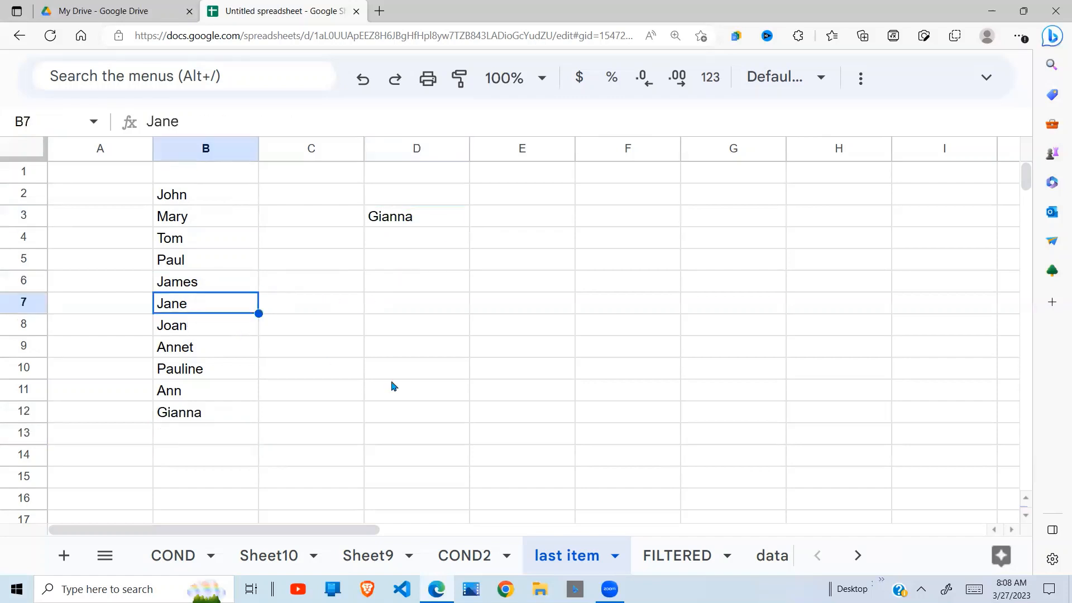
pyautogui.press('Delete')
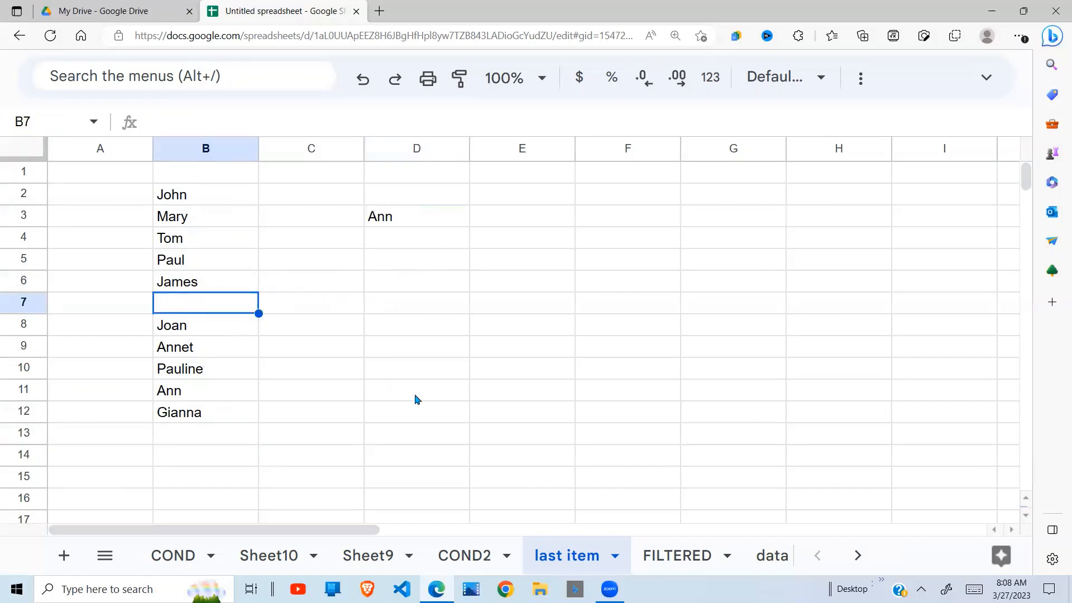
pyautogui.click(456, 386)
pyautogui.click(224, 388)
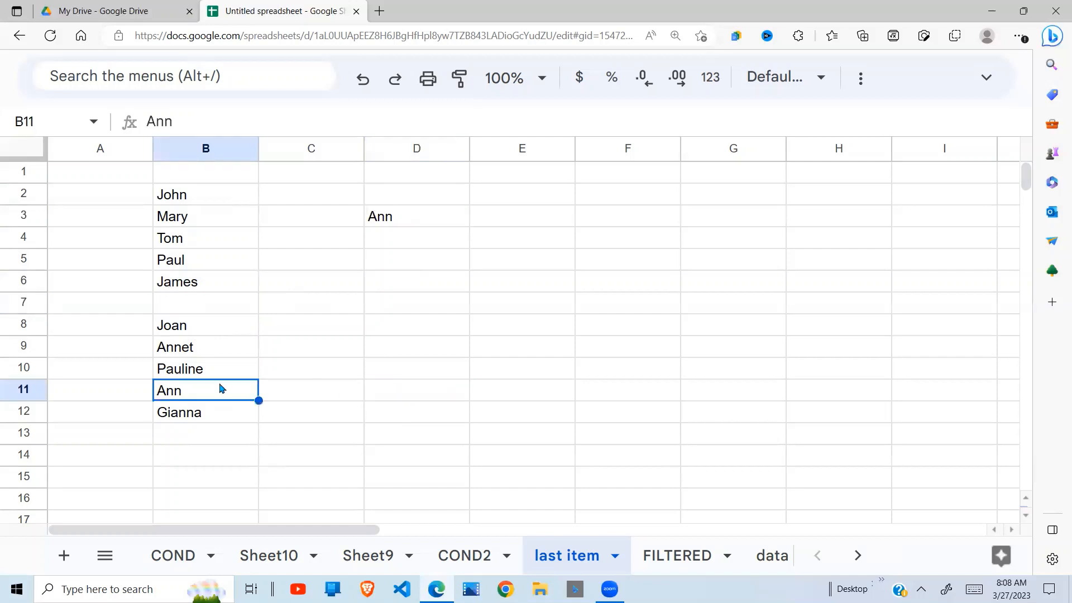
pyautogui.click(390, 198)
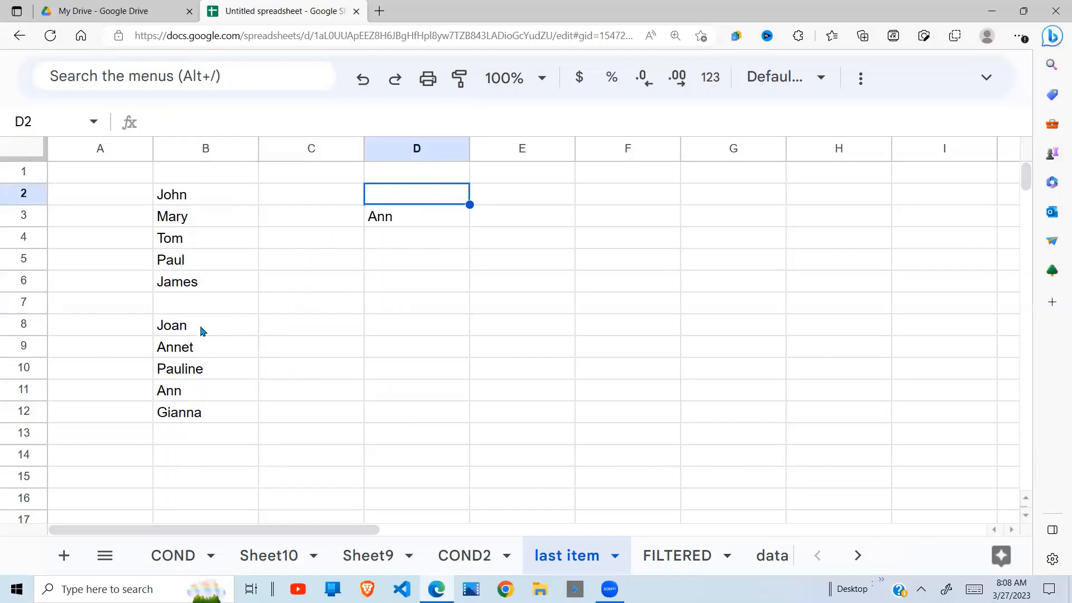
pyautogui.click(186, 392)
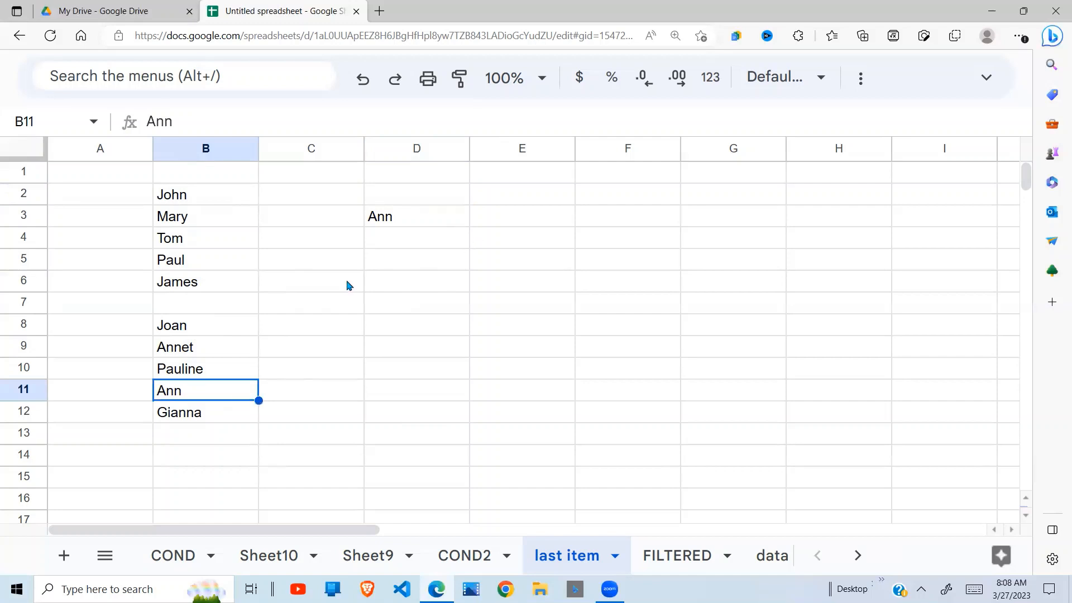
pyautogui.click(207, 417)
pyautogui.click(412, 230)
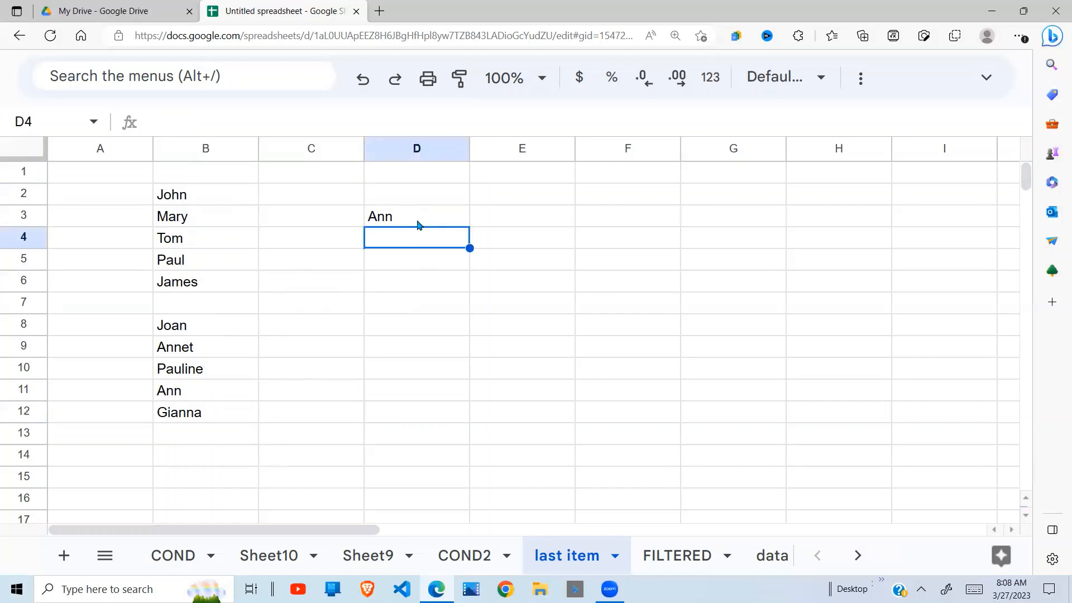
pyautogui.click(420, 224)
# Step: Clear the names in B11 and B5 to add more blank cells to the list, and check the formula in D3
pyautogui.click(183, 391)
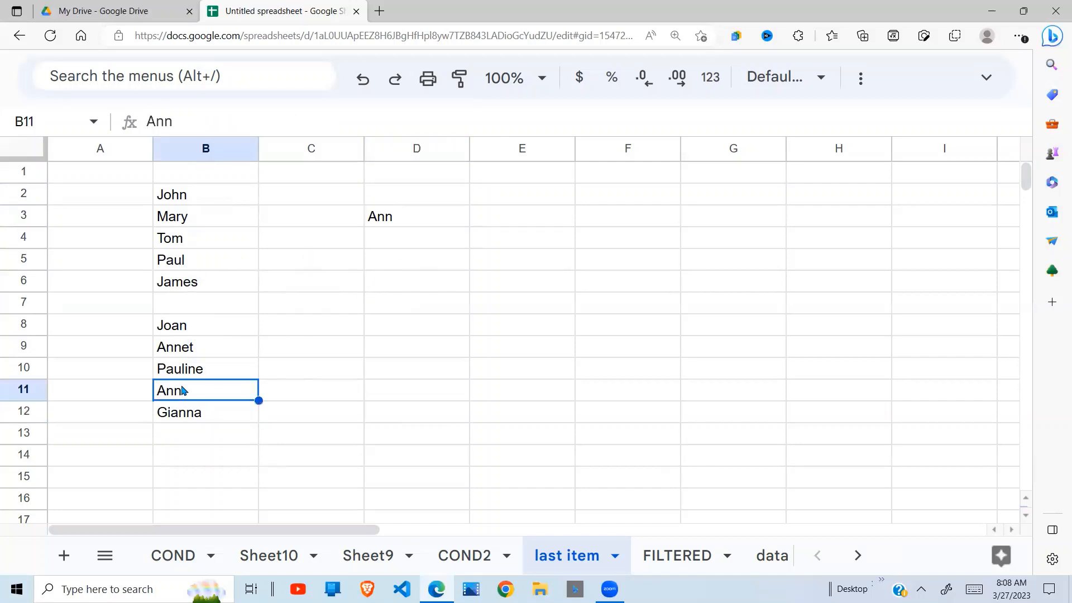
pyautogui.press('Delete')
pyautogui.click(204, 378)
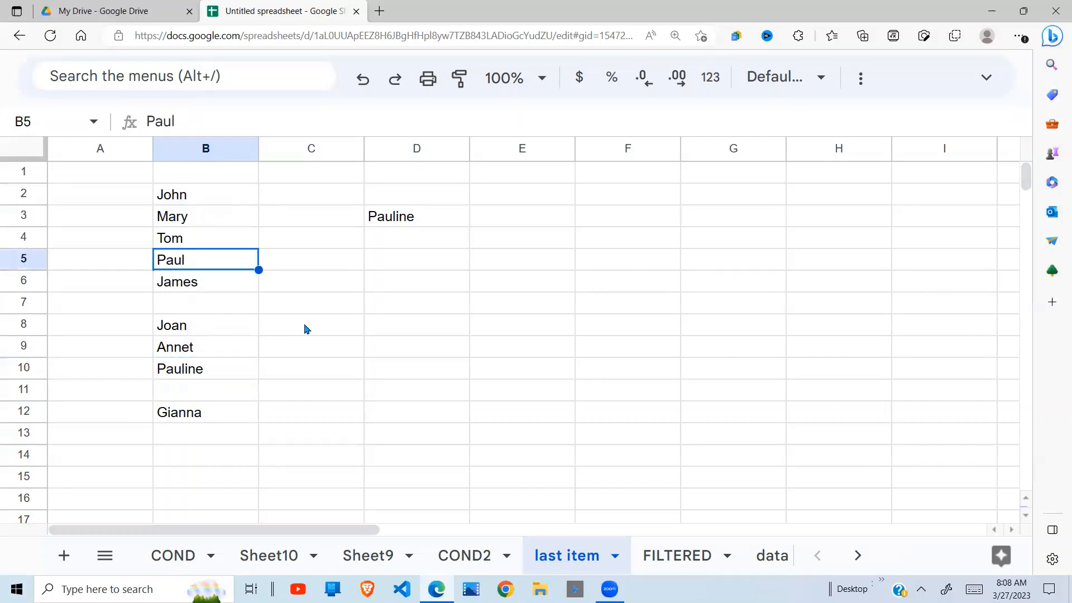
pyautogui.press('Delete')
pyautogui.click(433, 218)
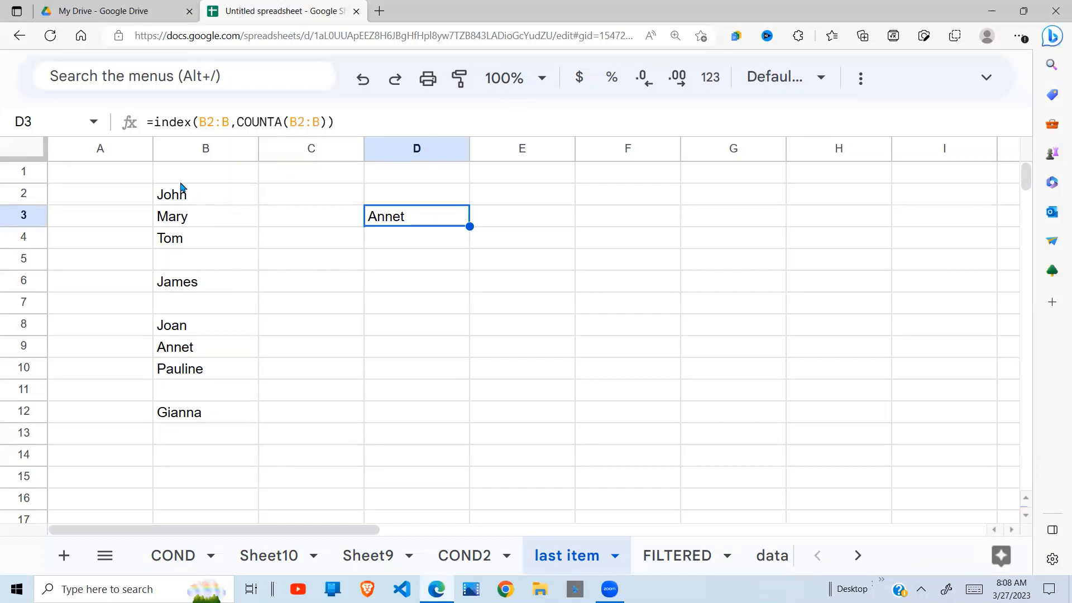
# Step: Select the list B2:B12 and preview the COUNTA(B2:B) part of the formula in D3 without changing it
pyautogui.moveTo(180, 184); pyautogui.dragTo(201, 411)
pyautogui.click(315, 304)
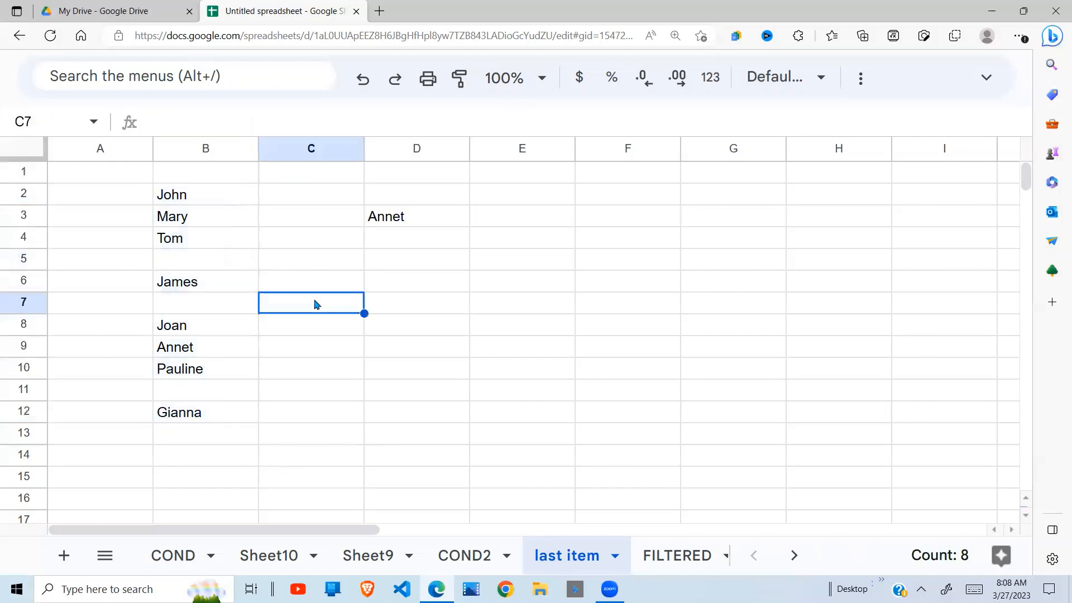
pyautogui.click(433, 214)
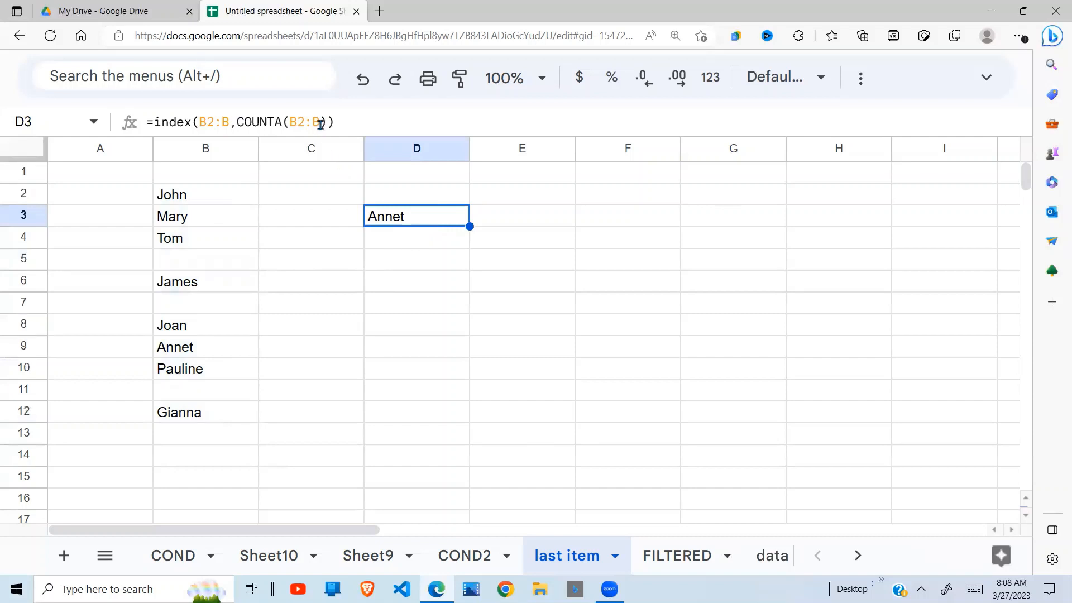
pyautogui.moveTo(326, 122); pyautogui.dragTo(237, 121)
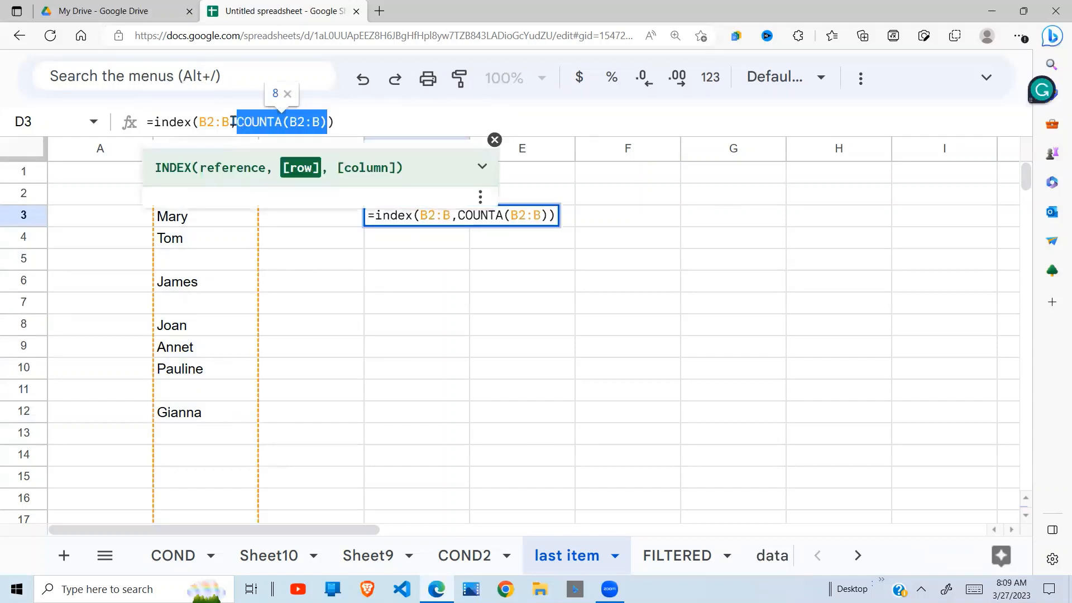
pyautogui.press('Escape')
pyautogui.click(328, 282)
pyautogui.click(385, 327)
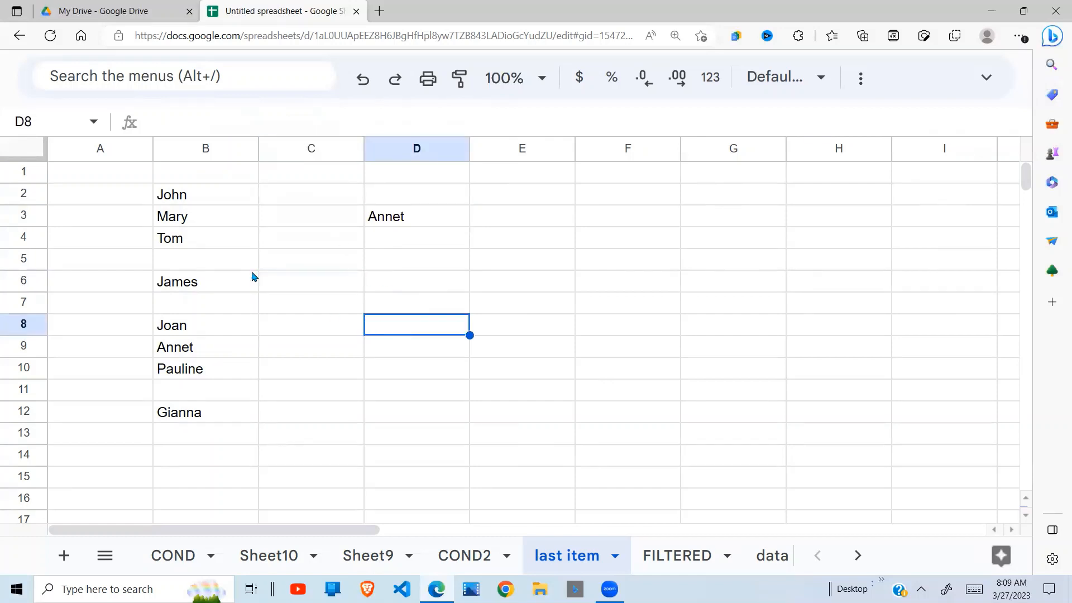
# Step: Step through column B from B2 to B9, counting every cell including the blanks, to trace the result in D3
pyautogui.moveTo(204, 201); pyautogui.dragTo(198, 242)
pyautogui.click(360, 223)
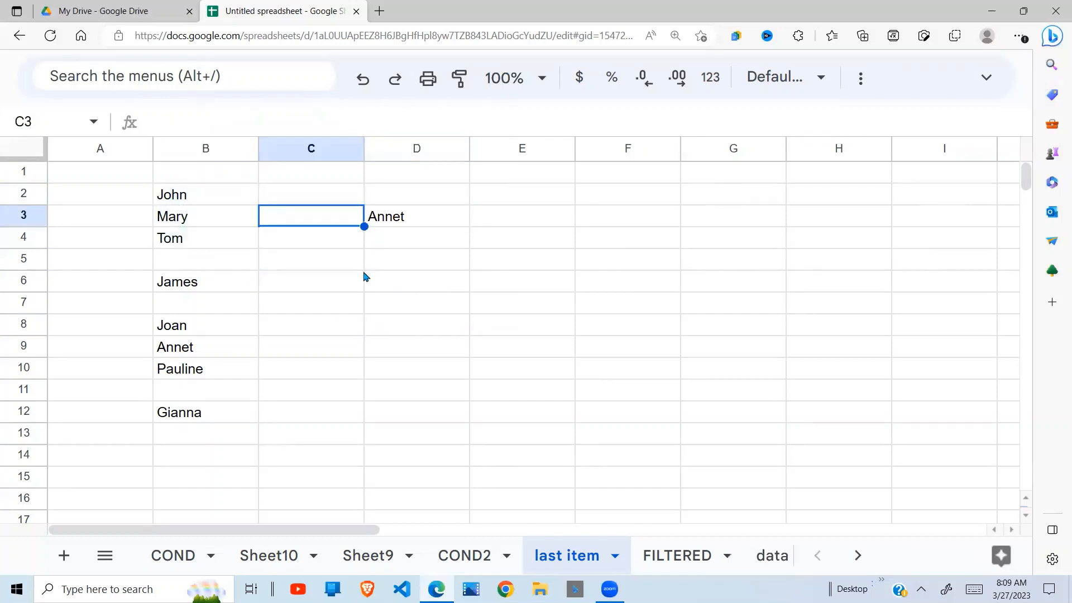
pyautogui.click(395, 221)
pyautogui.click(186, 199)
pyautogui.press('Down')
pyautogui.press('Down')
pyautogui.press('Down')
pyautogui.press('Down')
pyautogui.press('Down')
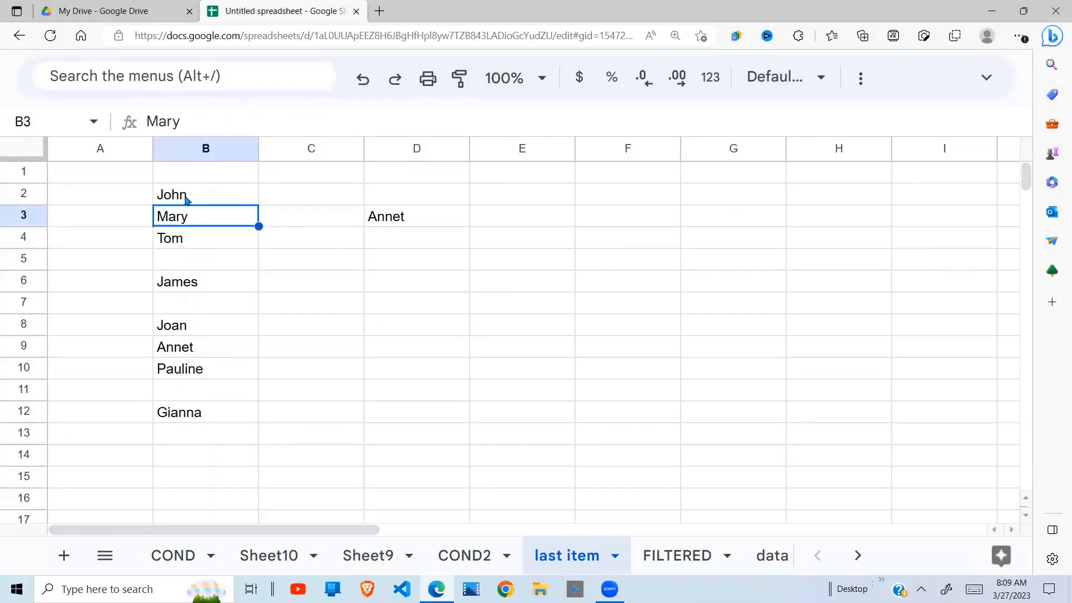
pyautogui.press('Down')
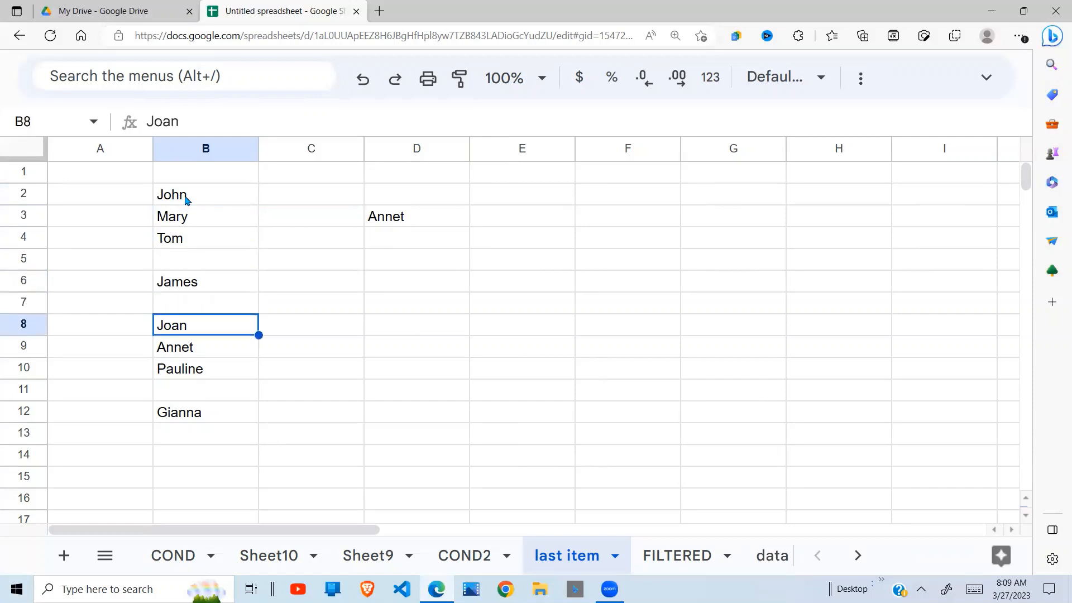
pyautogui.press('Down')
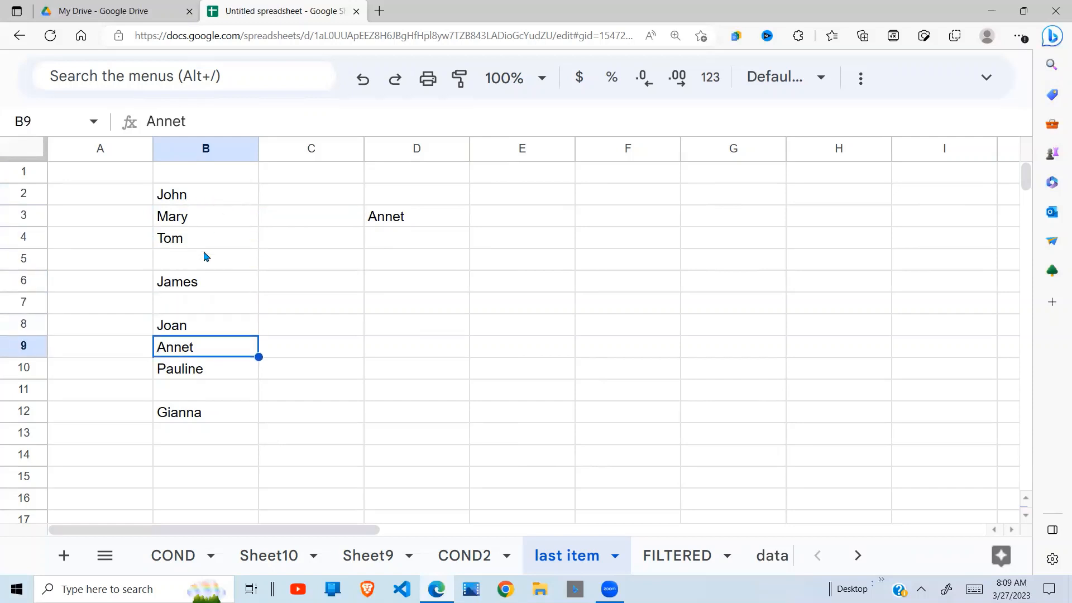
# Step: Go through only the filled cells of the list from B2 to B12, skipping the blanks, to count the names
pyautogui.click(188, 200)
pyautogui.click(183, 219)
pyautogui.click(173, 239)
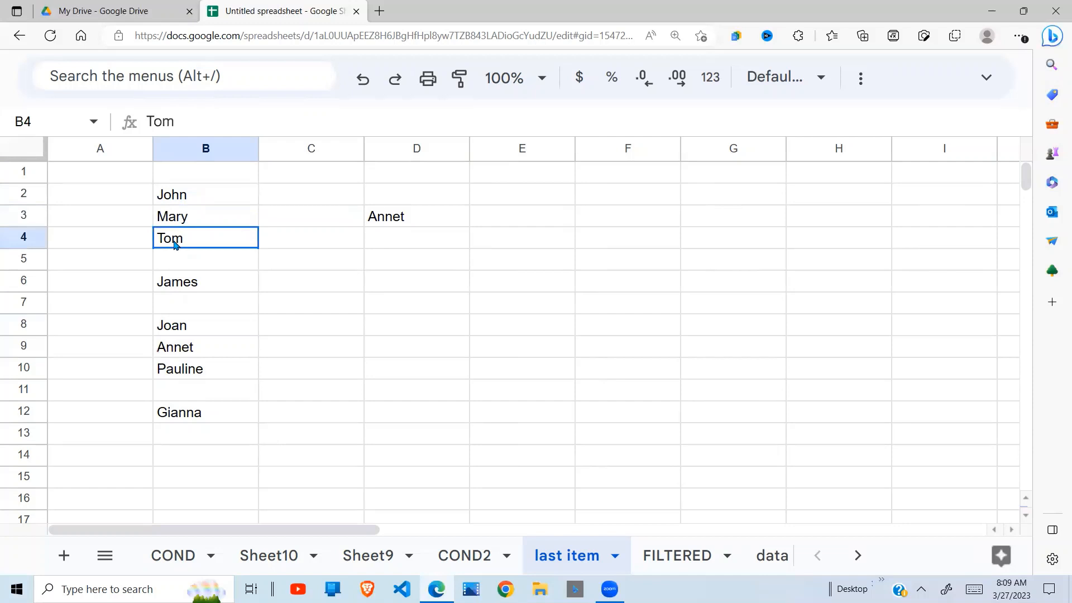
pyautogui.click(176, 279)
pyautogui.click(176, 327)
pyautogui.click(183, 355)
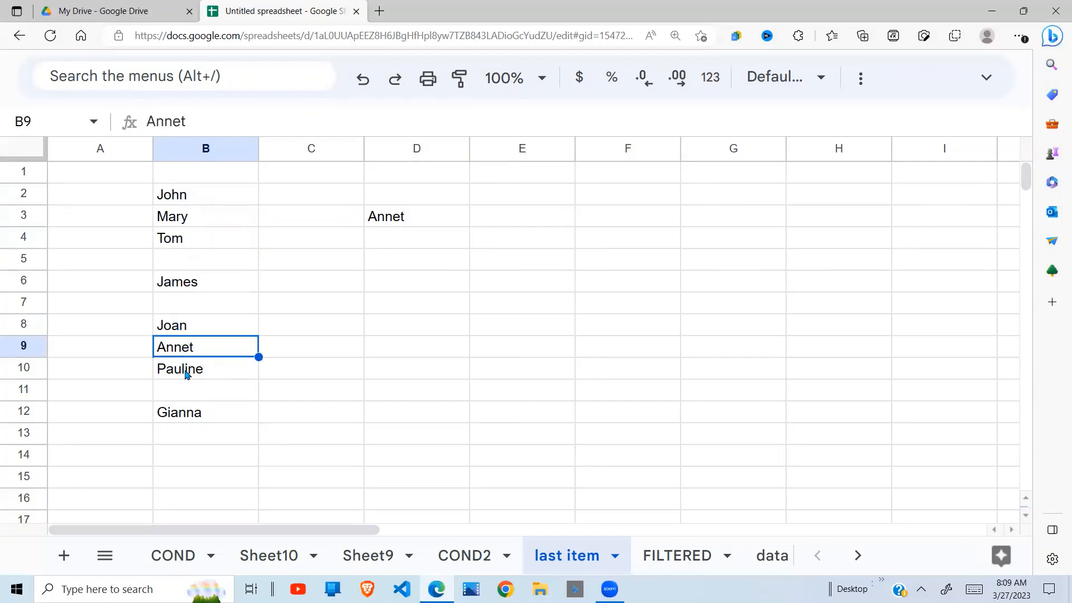
pyautogui.click(185, 369)
pyautogui.click(186, 419)
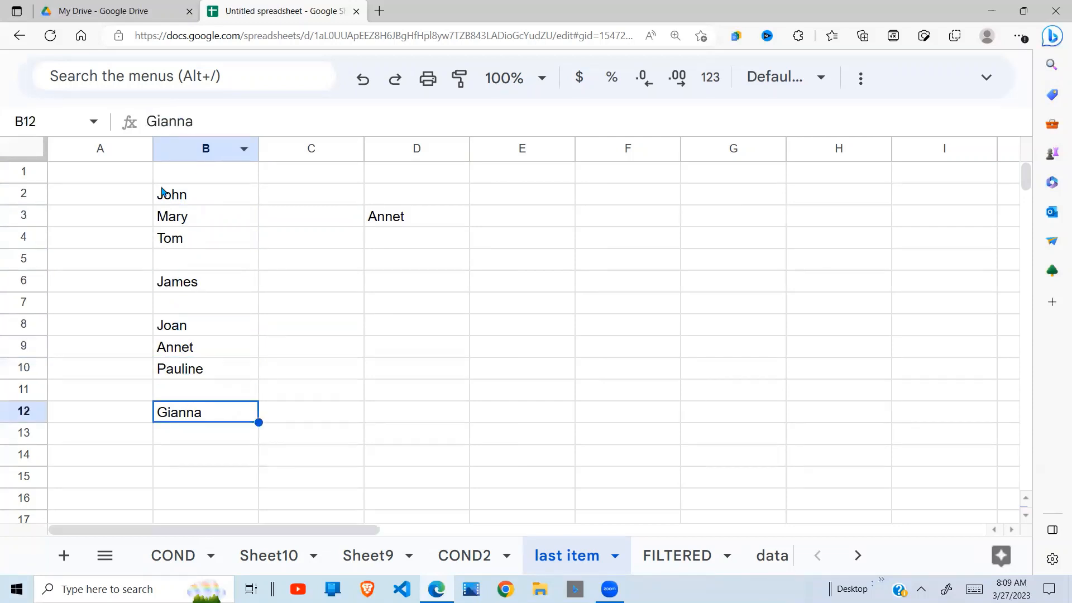
# Step: Select B2:B9 to examine the rows INDEX covers, and preview the COUNTA(B2:B) part of the formula in D3 again
pyautogui.moveTo(199, 198); pyautogui.dragTo(192, 346)
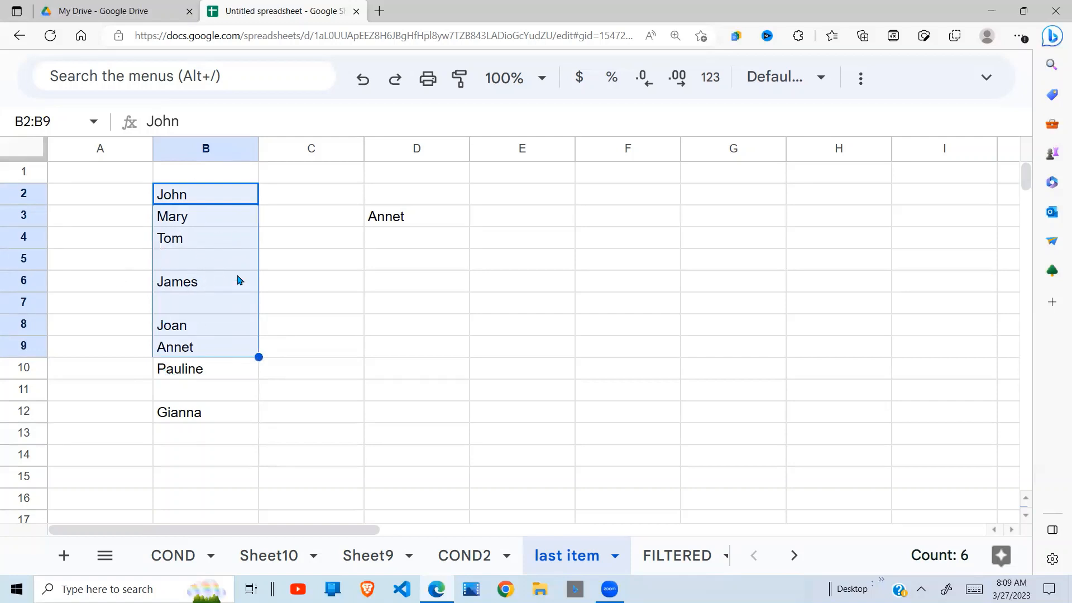
pyautogui.click(398, 218)
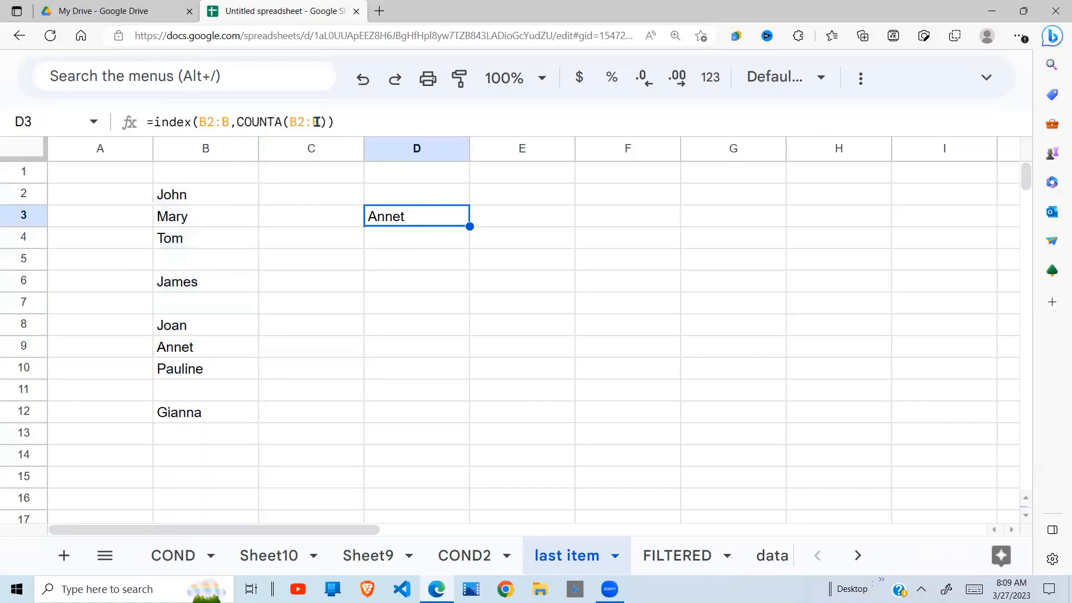
pyautogui.moveTo(326, 122); pyautogui.dragTo(235, 122)
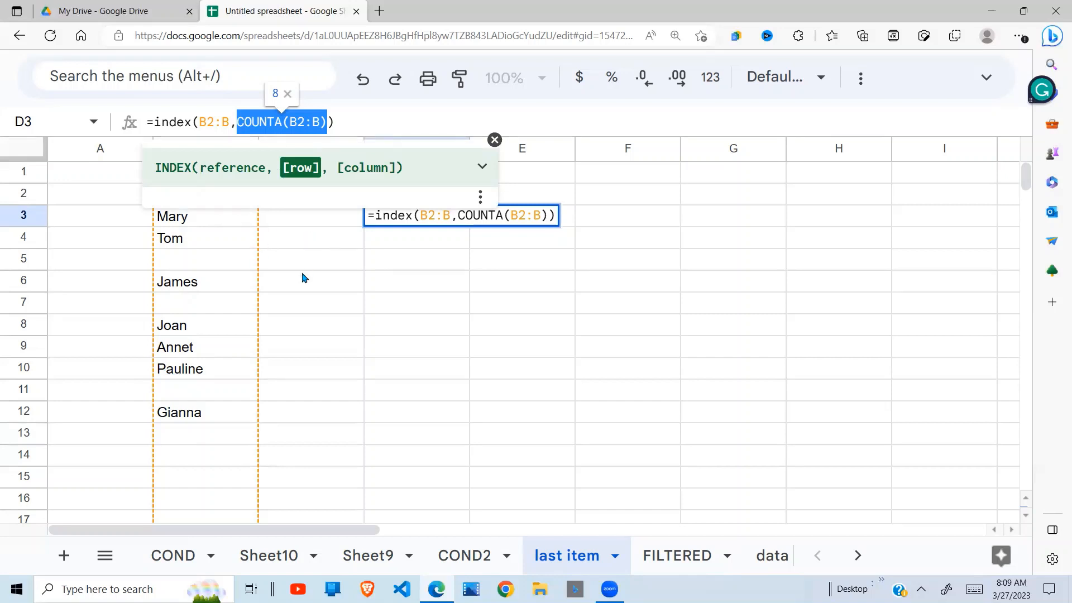
pyautogui.press('Return')
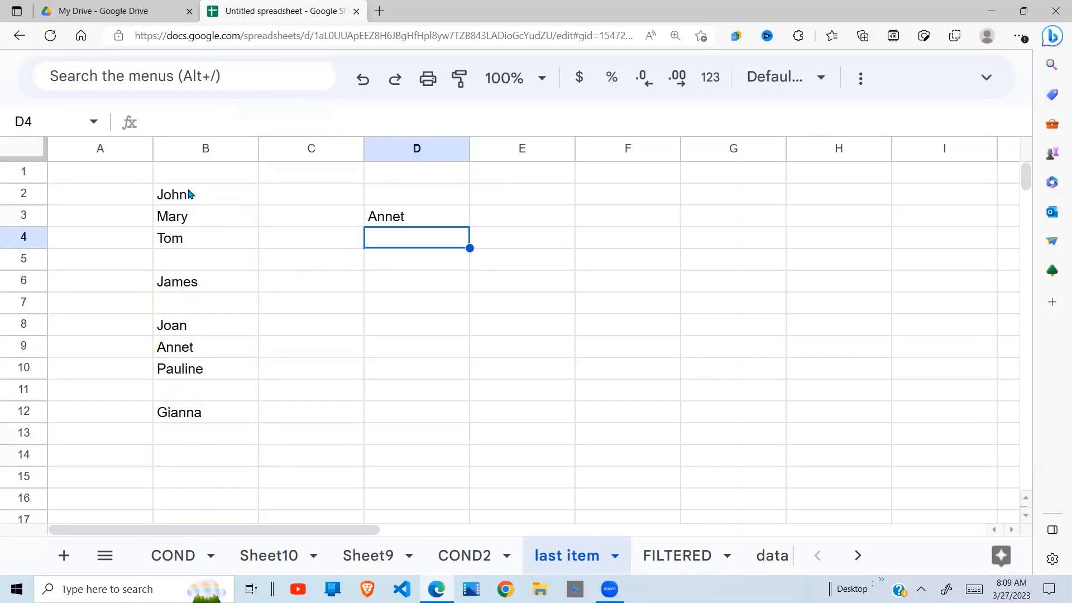
# Step: Go through the filled cells of the list from B2 to B12 again, skipping the blanks, to count the entries
pyautogui.click(188, 193)
pyautogui.click(179, 222)
pyautogui.click(180, 240)
pyautogui.click(189, 284)
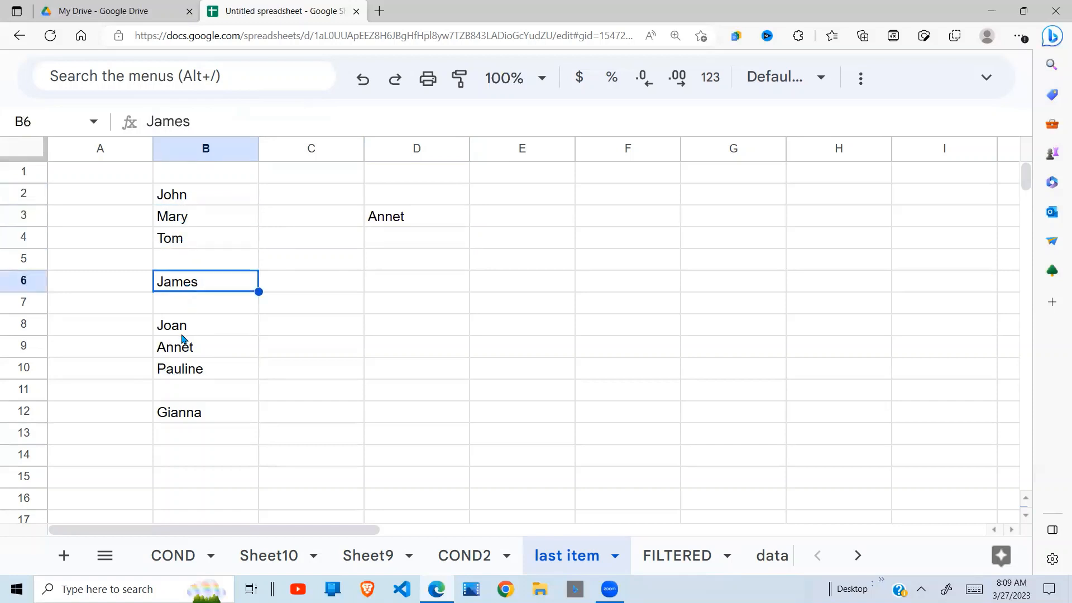
pyautogui.click(183, 330)
pyautogui.click(187, 349)
pyautogui.click(192, 369)
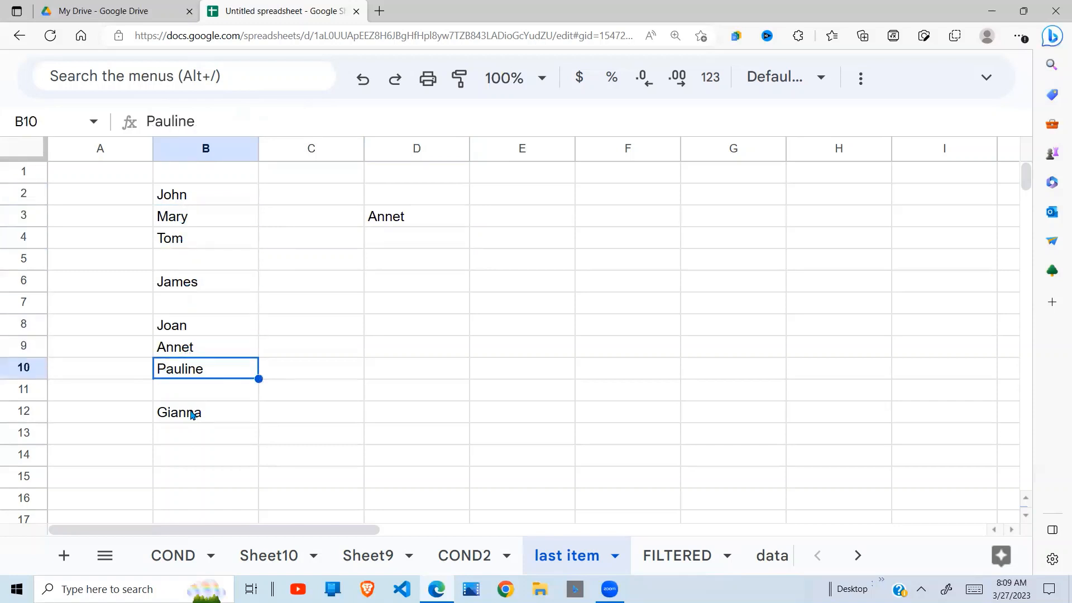
pyautogui.click(189, 414)
# Step: Step down column B from B2 to B9, counting blanks too, and compare the cell reached with the formula in D3
pyautogui.click(226, 199)
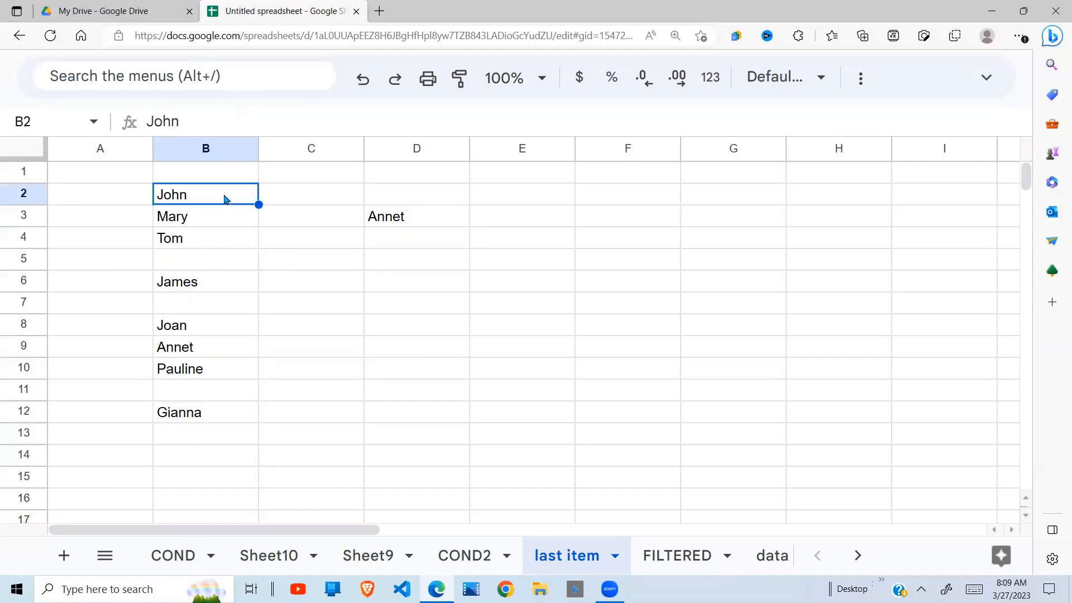
pyautogui.press('Down')
pyautogui.press('Down')
pyautogui.press('Down')
pyautogui.press('Down')
pyautogui.press('Down')
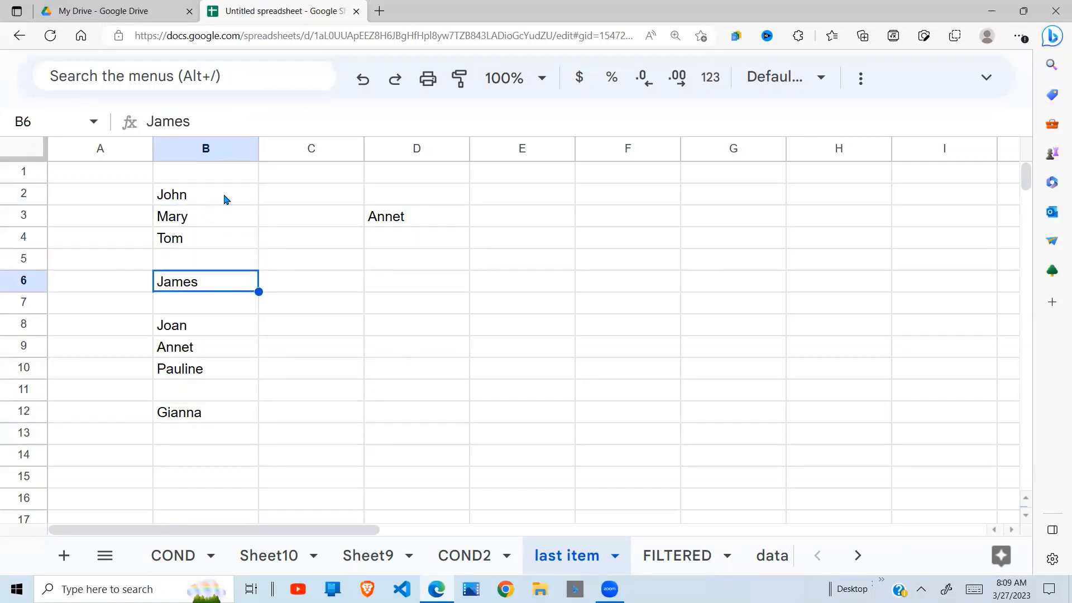
pyautogui.press('Down')
pyautogui.press('Down')
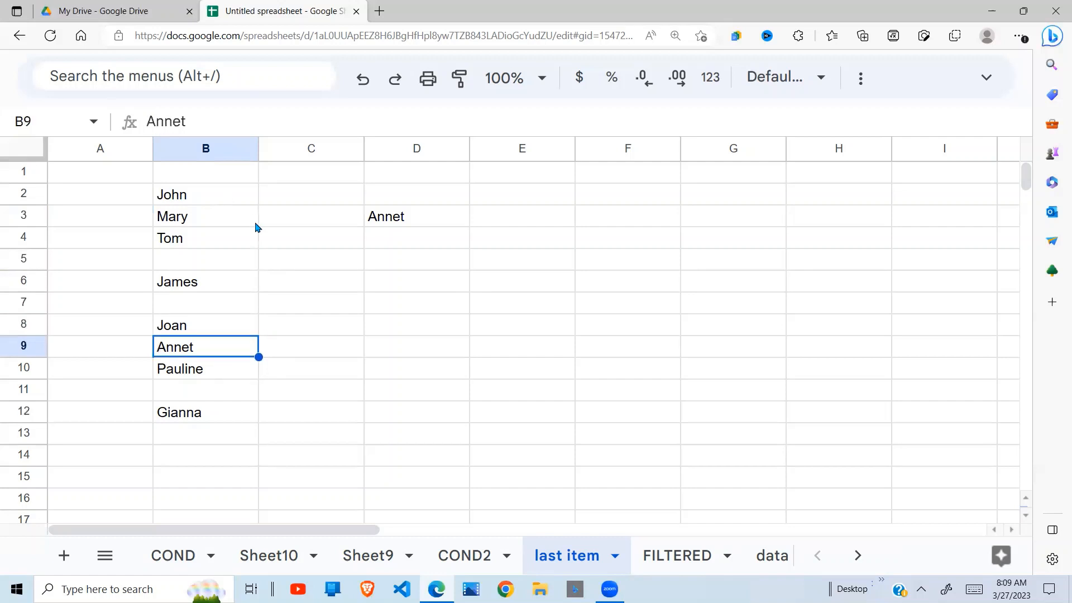
pyautogui.click(387, 220)
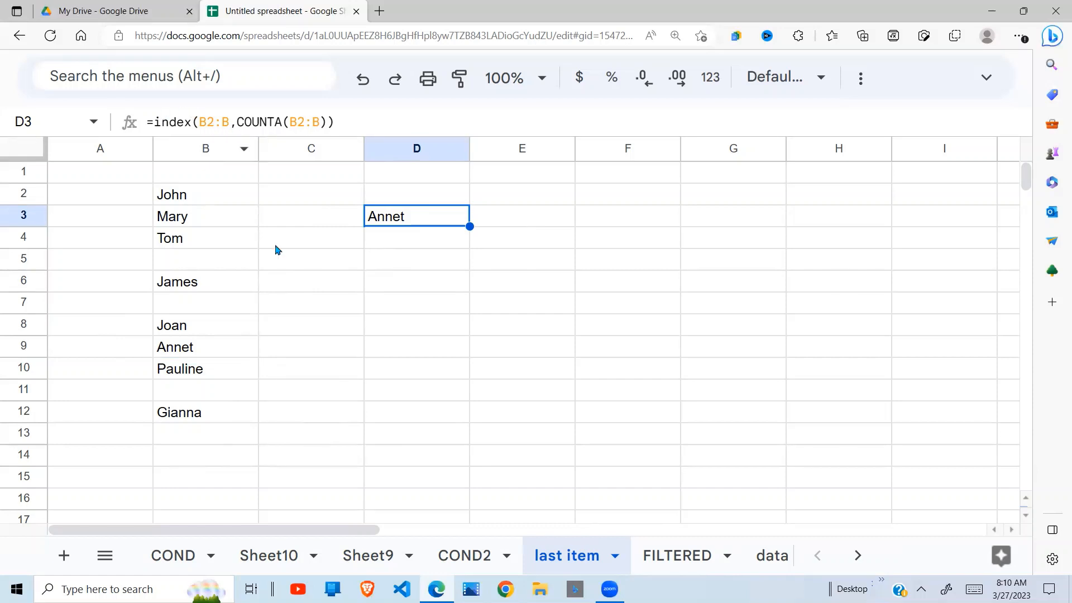
# Step: Start a FILTER formula in D6 with the open-ended range B2:B as its first argument
pyautogui.click(392, 282)
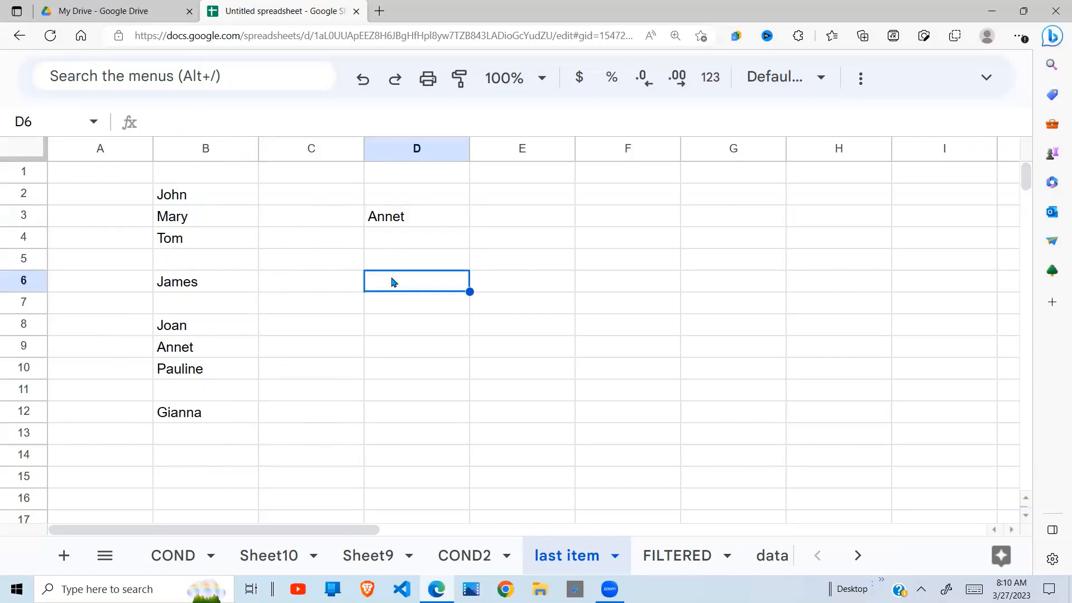
pyautogui.write('=filte')
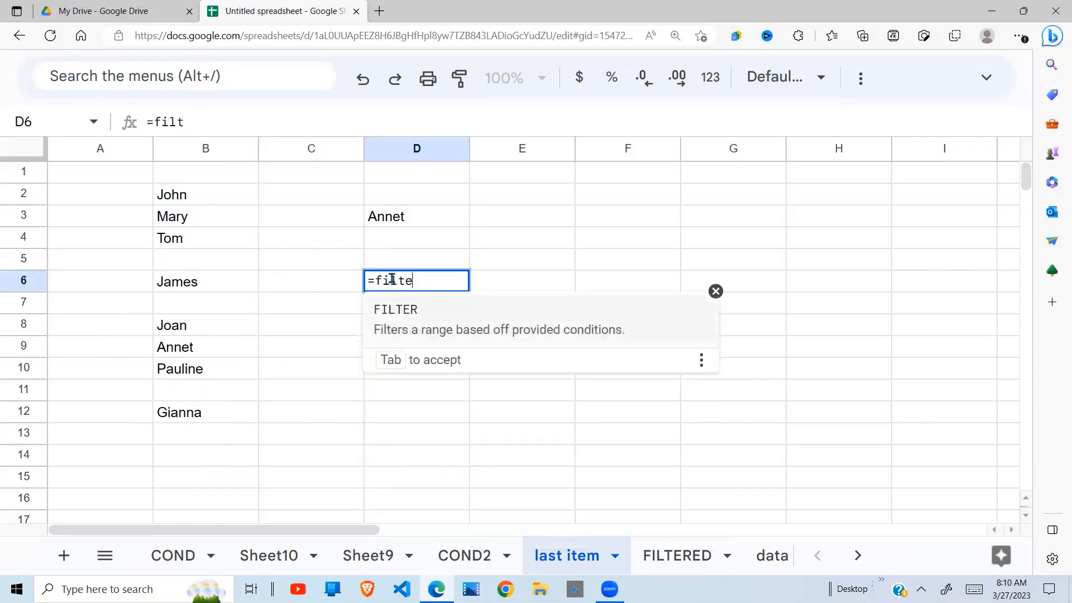
pyautogui.write('r(')
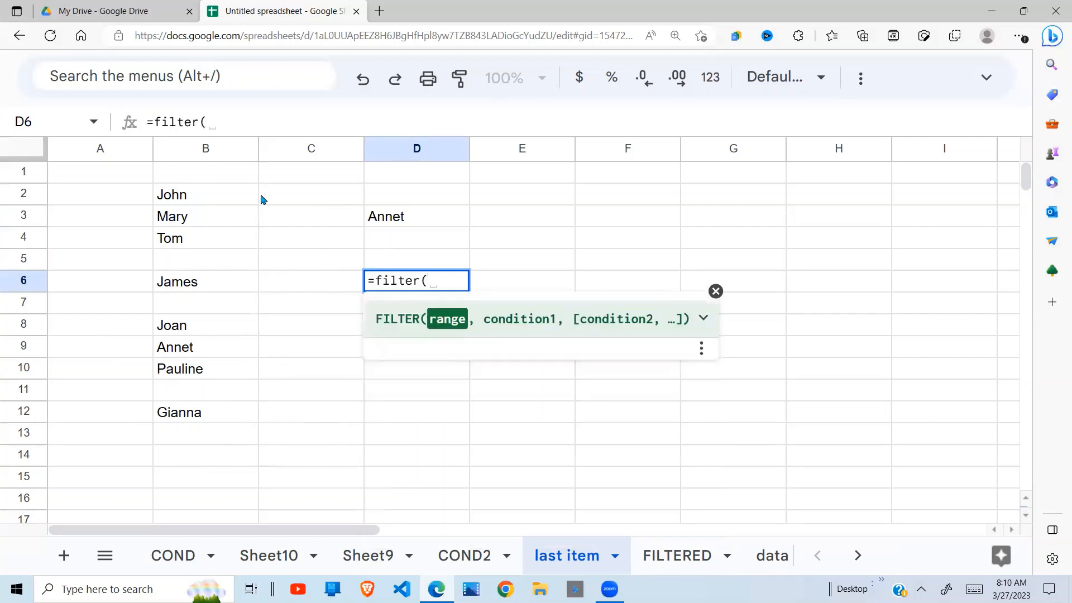
pyautogui.moveTo(214, 192); pyautogui.dragTo(213, 348)
pyautogui.moveTo(216, 428); pyautogui.dragTo(213, 462)
pyautogui.press('BackSpace')
pyautogui.press('BackSpace')
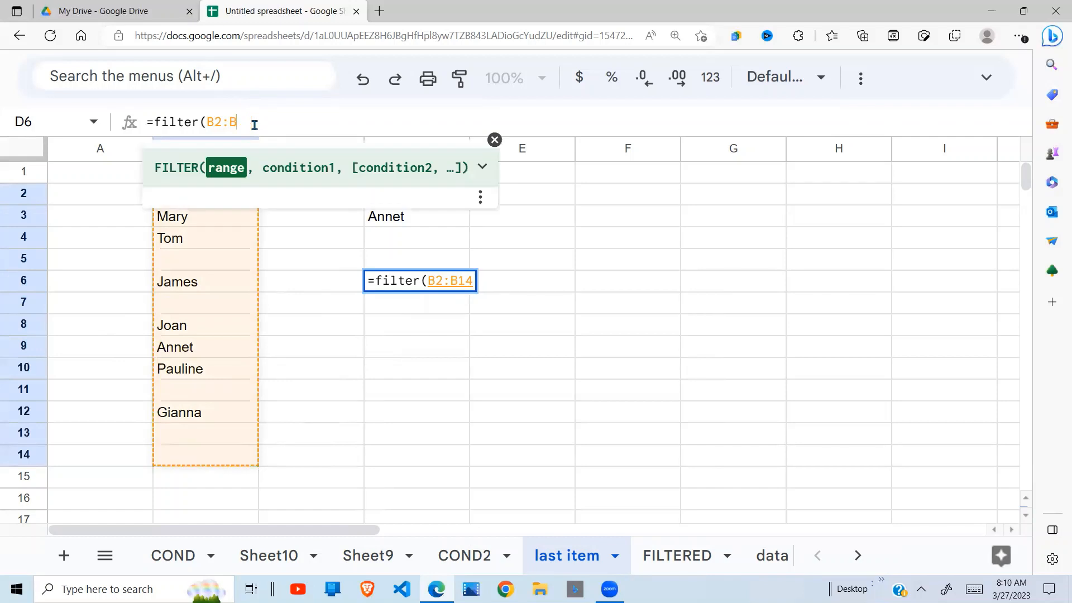
pyautogui.write(',')
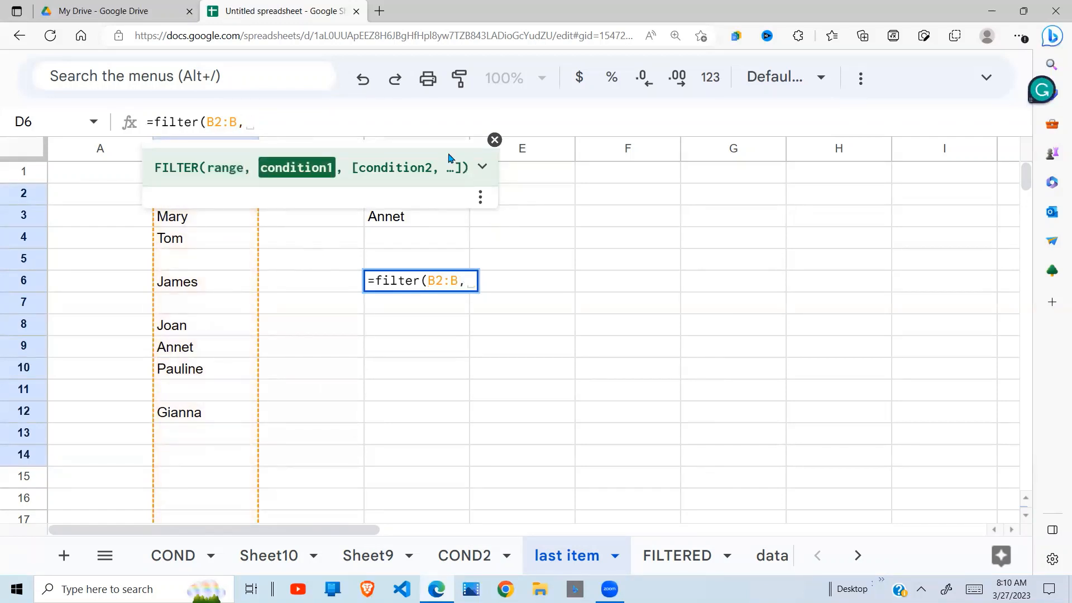
# Step: Complete the FILTER formula in D6 with the condition B2:B<>"" so that it leaves out blank cells
pyautogui.click(495, 140)
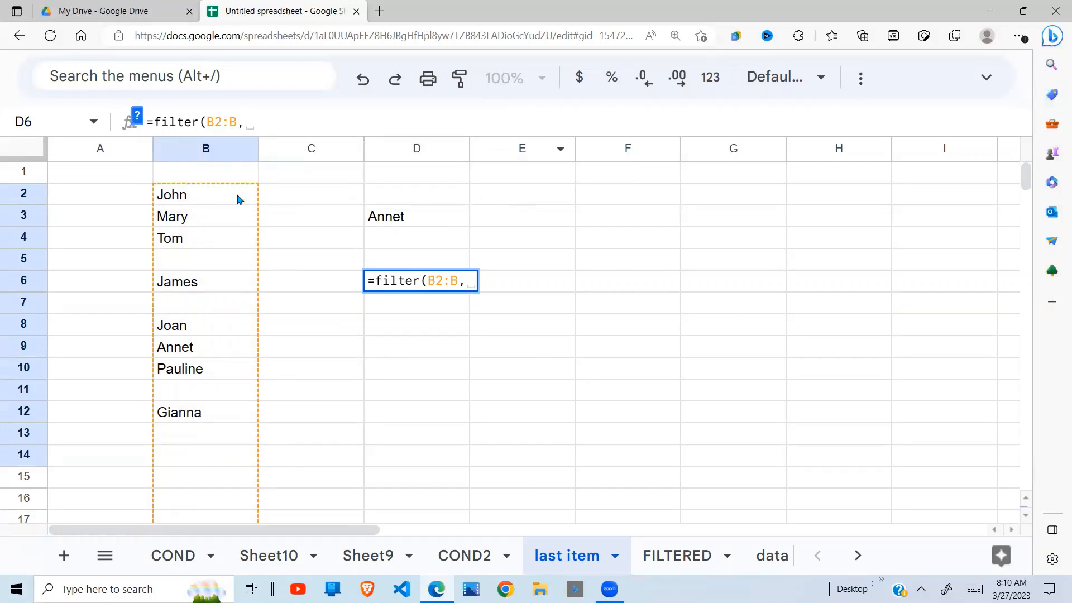
pyautogui.moveTo(239, 199); pyautogui.dragTo(254, 406)
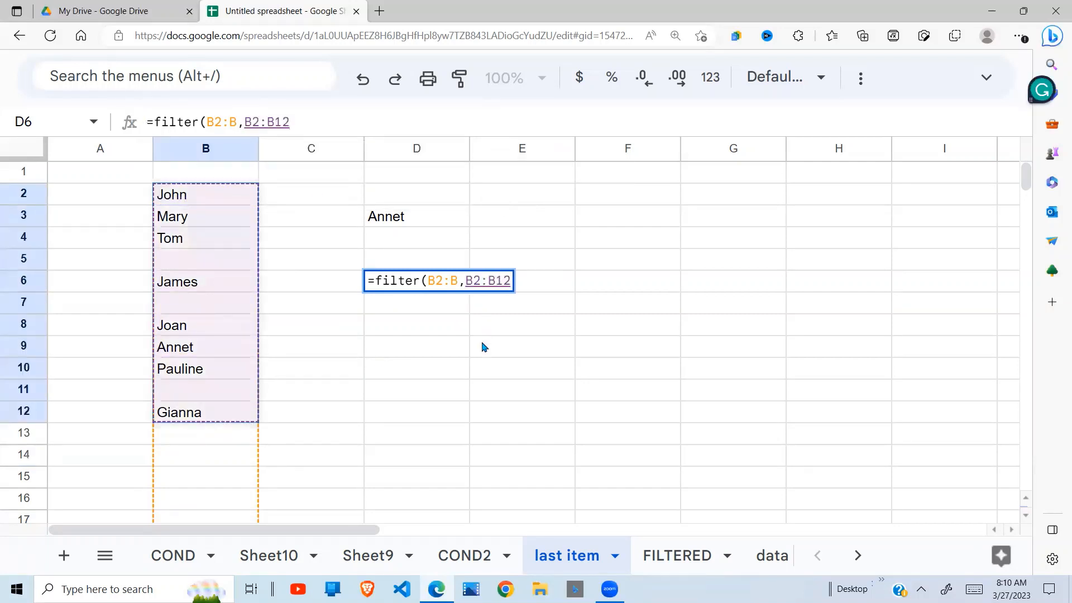
pyautogui.press('BackSpace')
pyautogui.press('BackSpace')
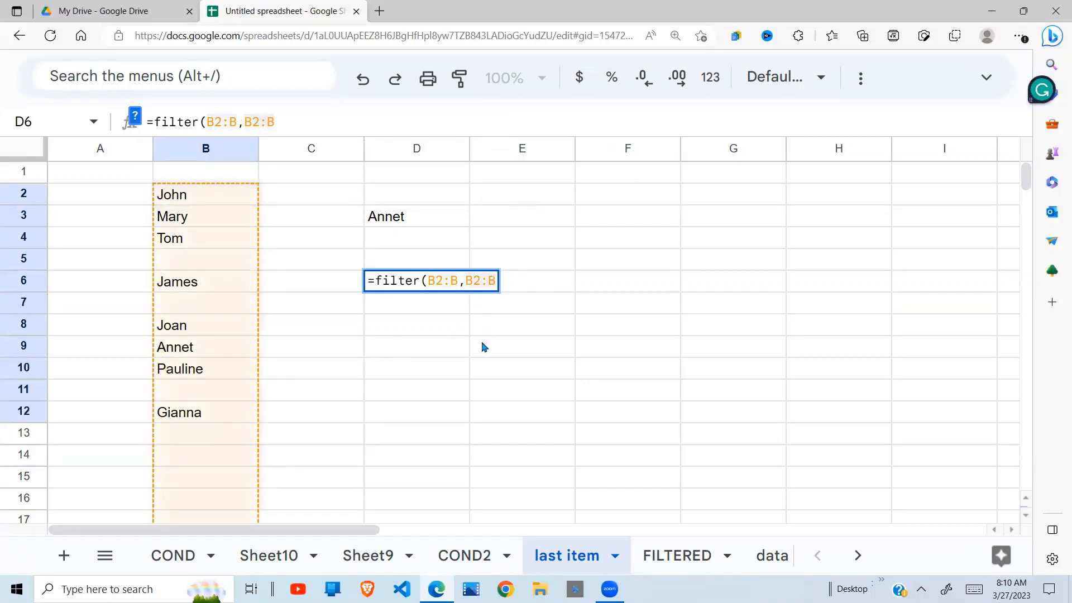
pyautogui.write('<>')
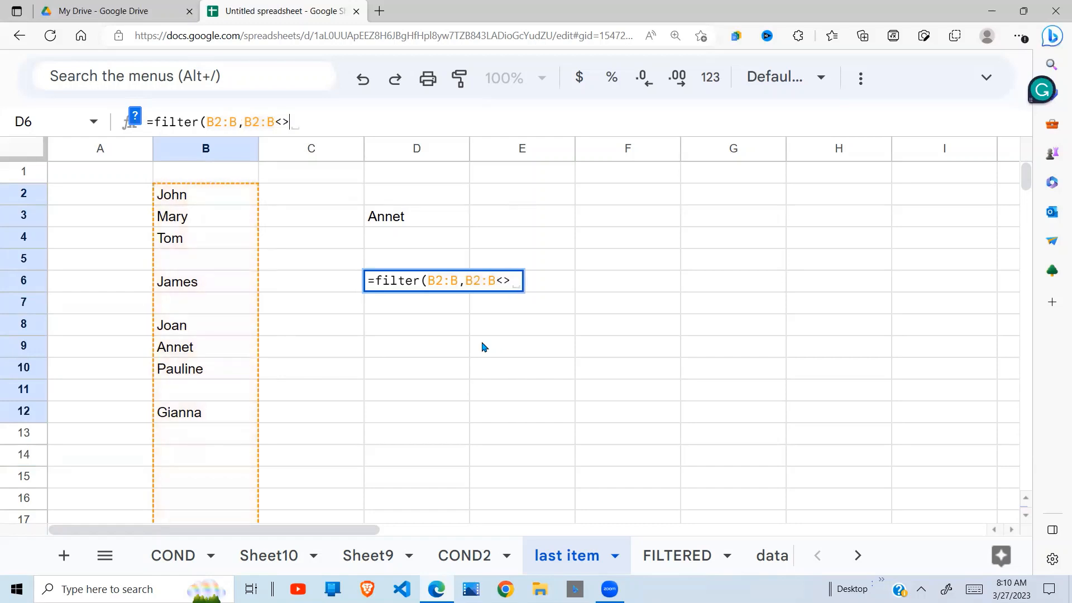
pyautogui.write('"")')
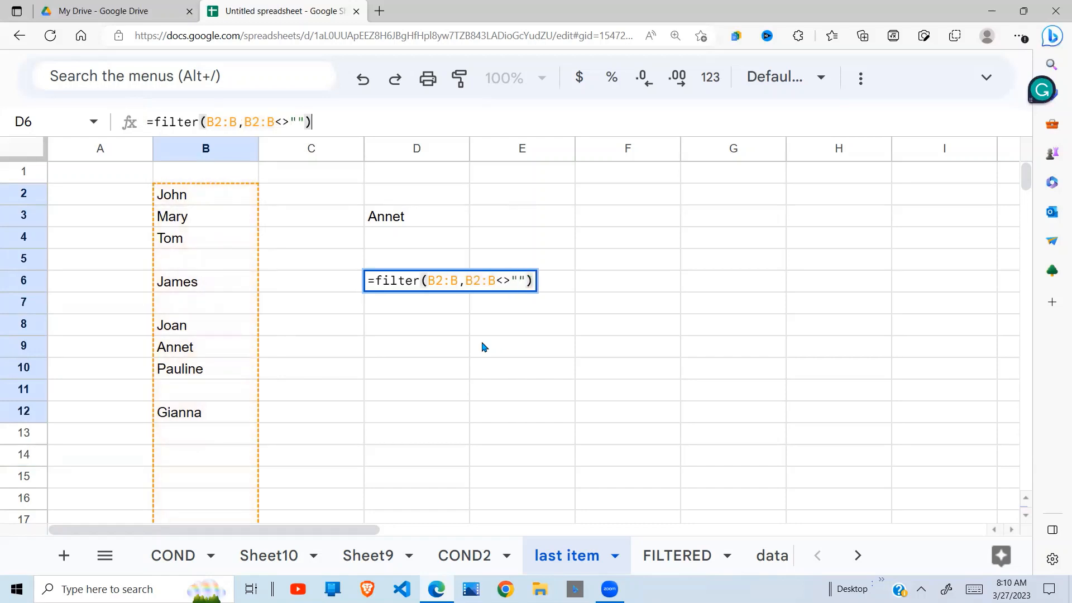
pyautogui.press('Return')
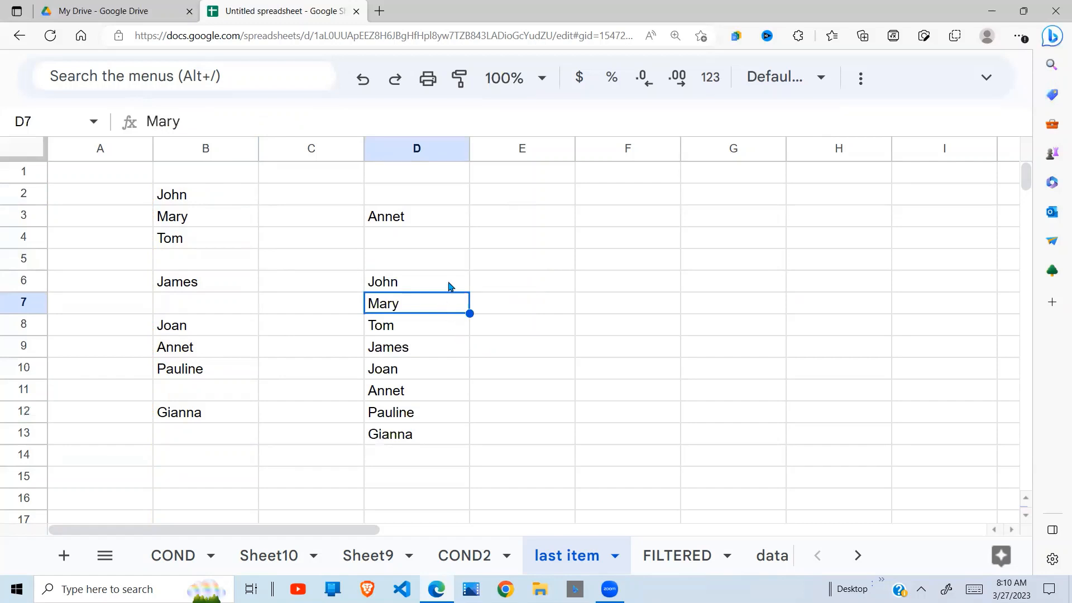
# Step: Select the filtered list D6:D13 to compare it with column B, and view the FILTER formula in D6
pyautogui.click(594, 307)
pyautogui.moveTo(433, 283); pyautogui.dragTo(440, 438)
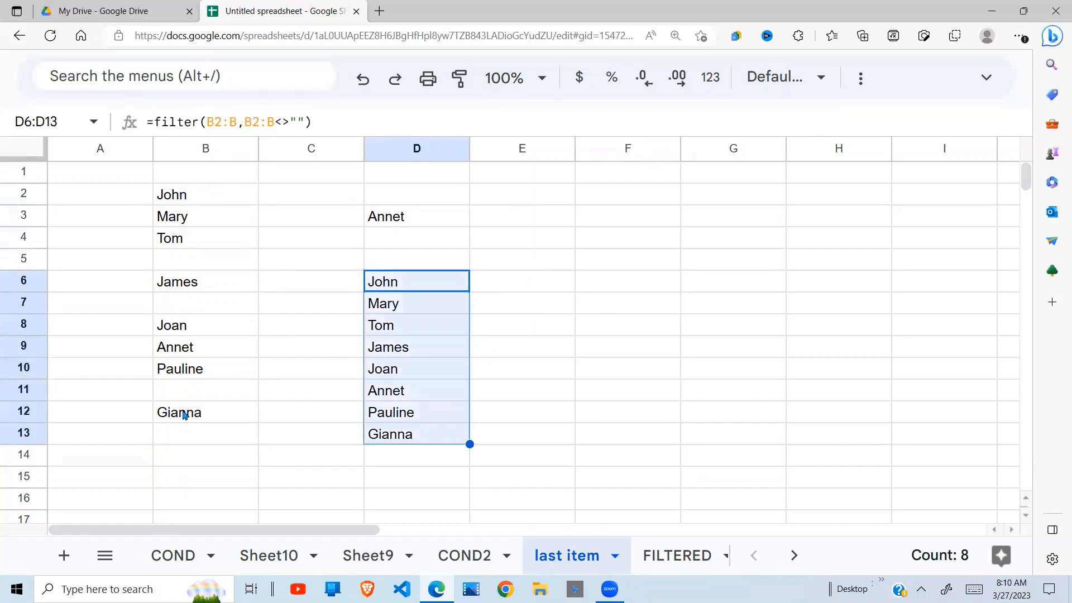
pyautogui.click(503, 323)
pyautogui.moveTo(420, 288); pyautogui.dragTo(421, 439)
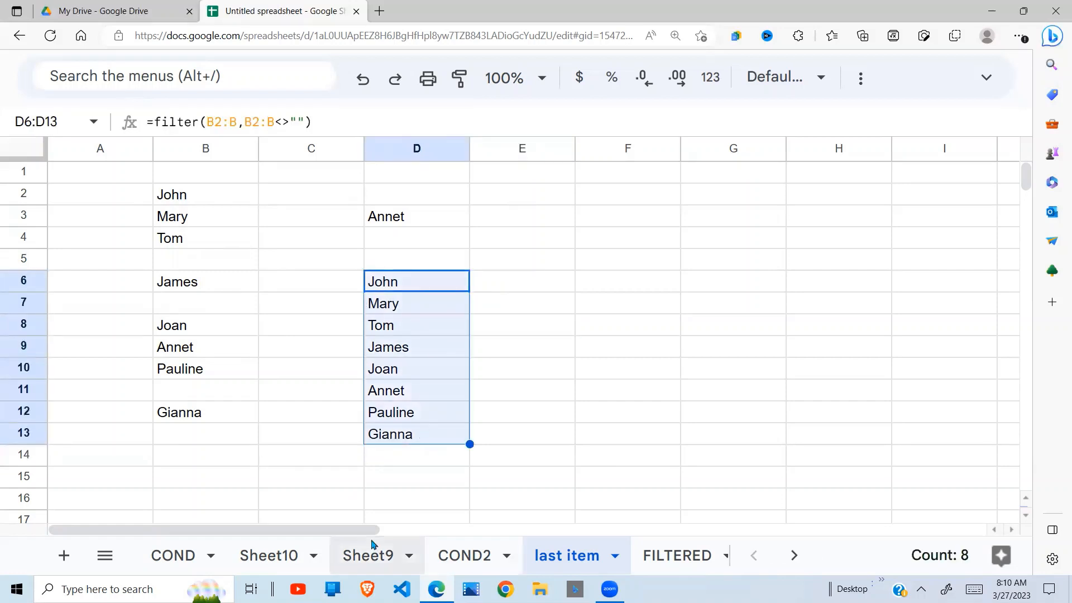
pyautogui.click(485, 375)
pyautogui.click(433, 281)
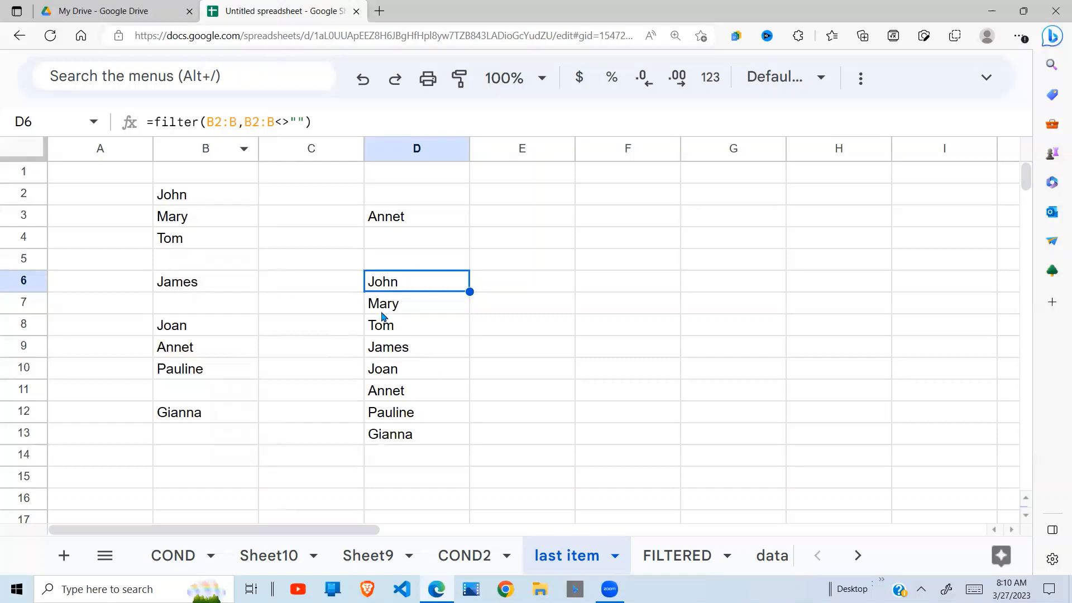
# Step: Copy the expression filter(B2:B,B2:B<>"") from D6 without the equals sign, leaving the formula as it is
pyautogui.moveTo(321, 119); pyautogui.dragTo(155, 110)
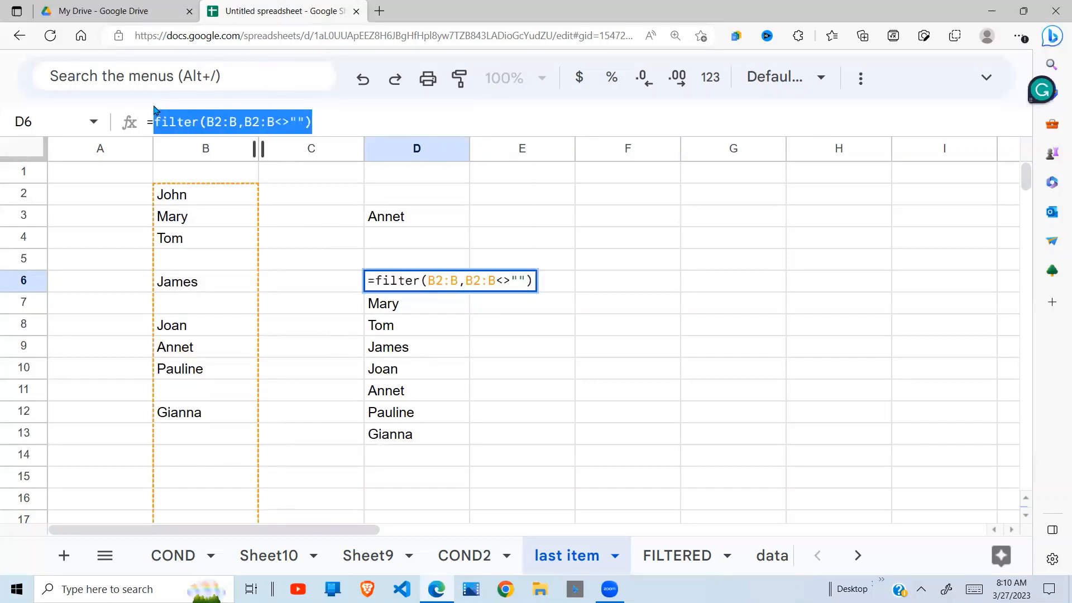
pyautogui.press('Escape')
pyautogui.click(448, 299)
# Step: Clear the trial FILTER output from D6:D14
pyautogui.click(426, 288)
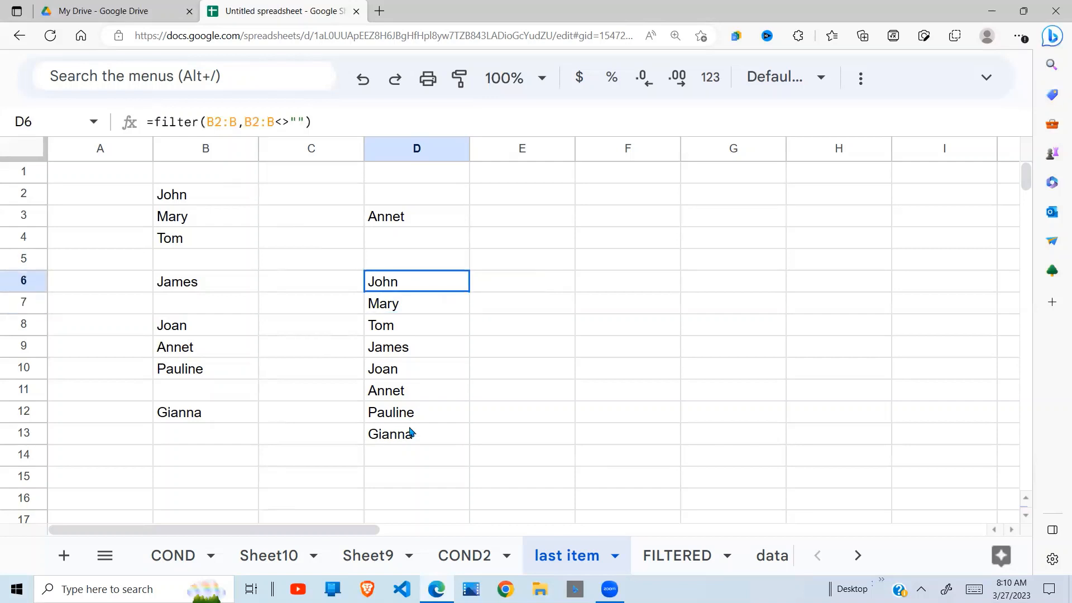
pyautogui.keyDown('shift'); pyautogui.click(411, 455); pyautogui.keyUp('shift')
pyautogui.press('Delete')
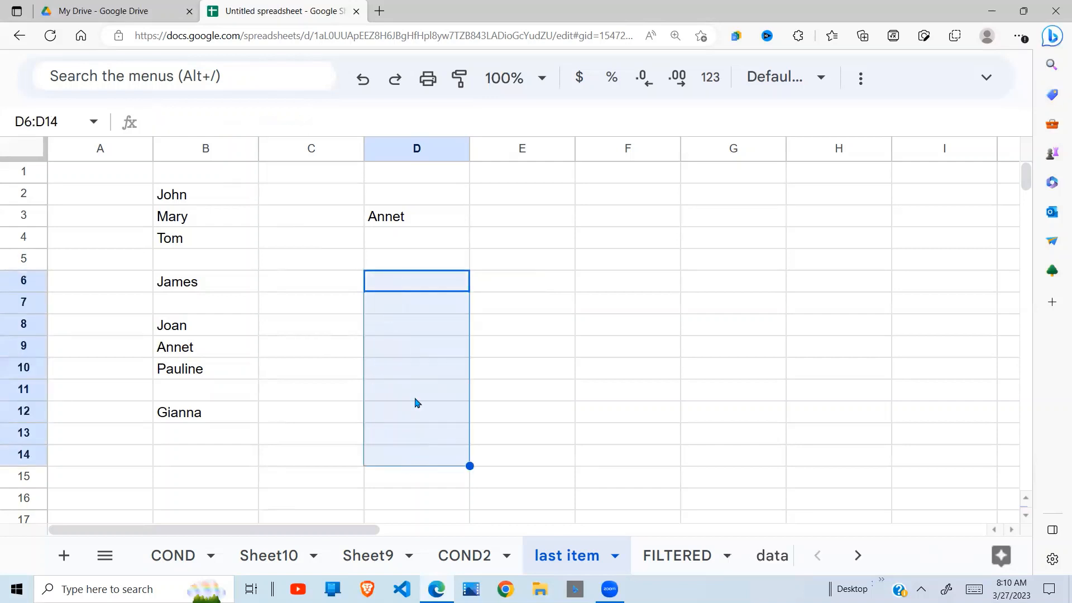
# Step: Replace the first B2:B in the INDEX formula in D3 with filter(B2:B,B2:B<>""), and check the result
pyautogui.click(397, 218)
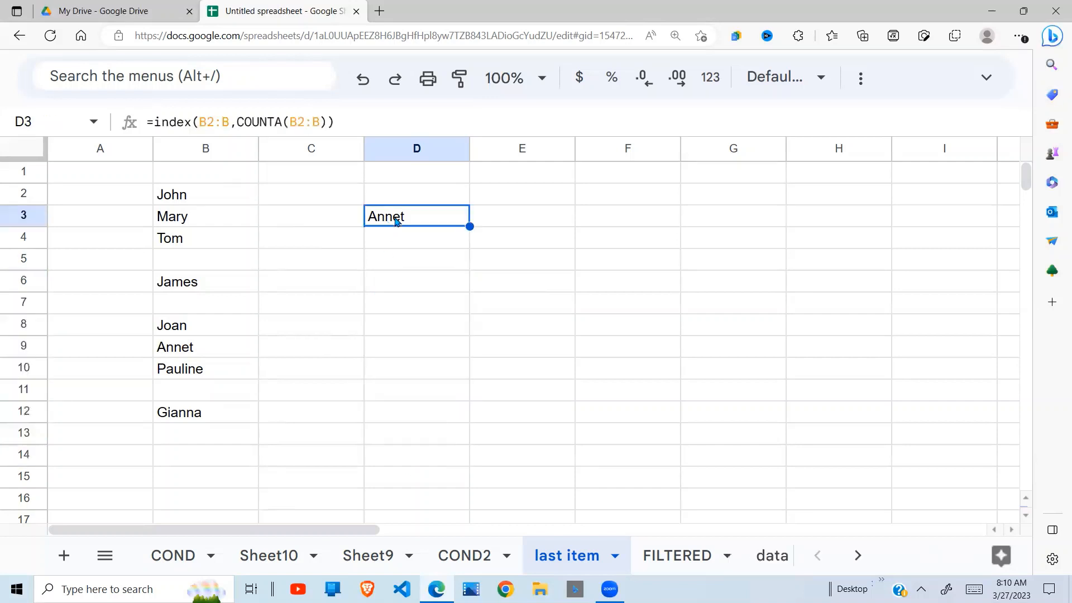
pyautogui.doubleClick(217, 121)
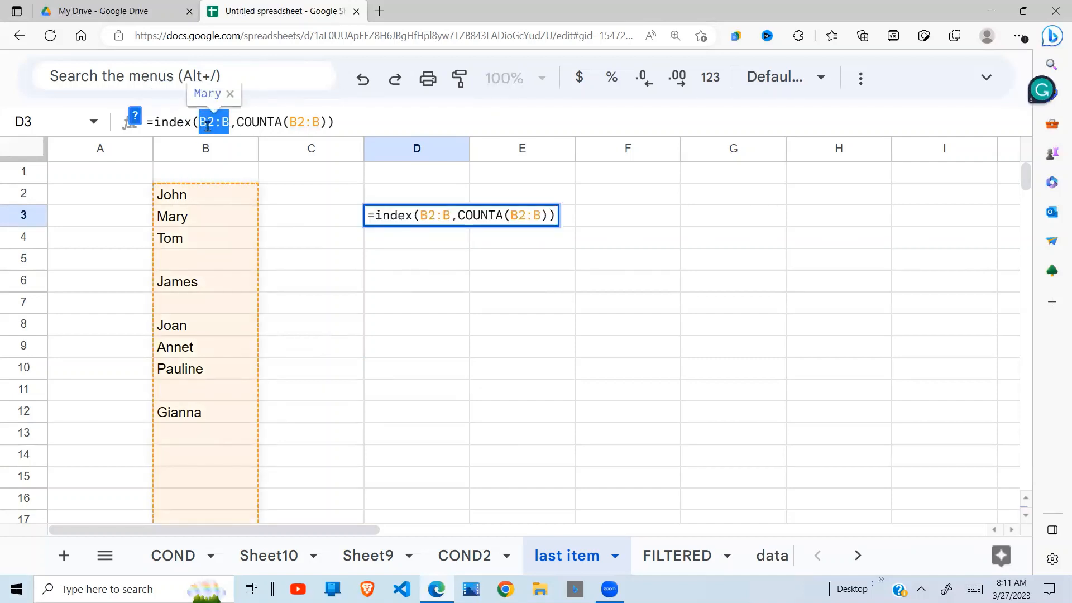
pyautogui.write('filter(B2:B,B2:B<>"")')
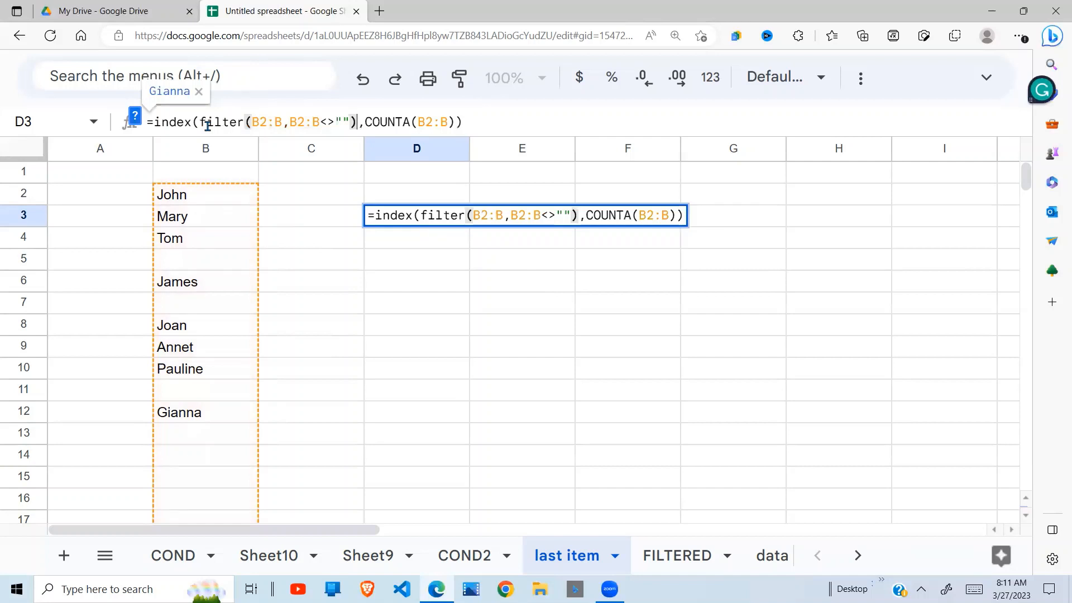
pyautogui.press('Return')
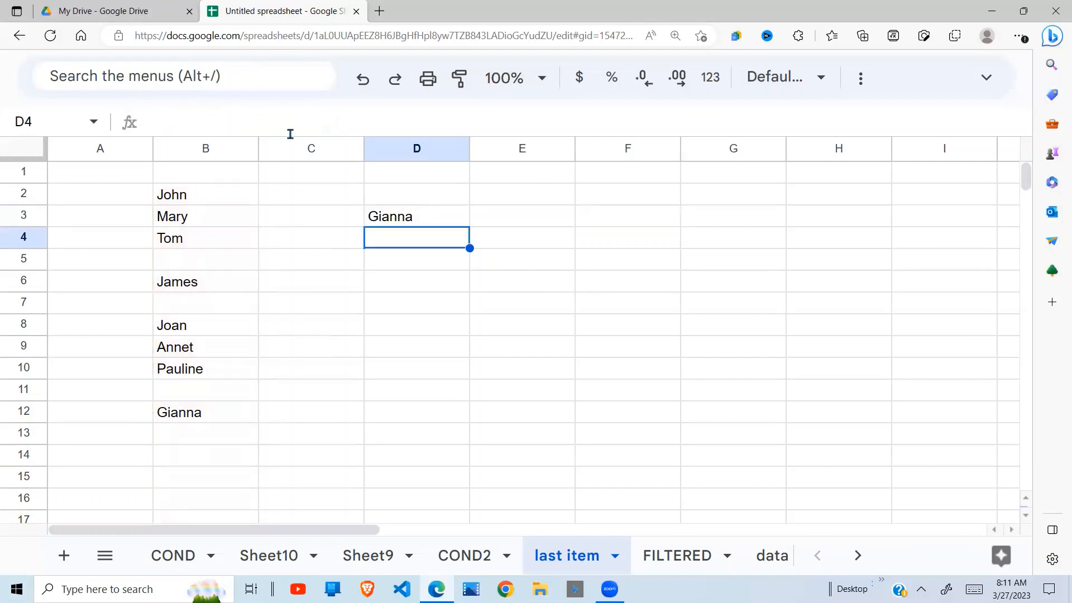
pyautogui.click(440, 219)
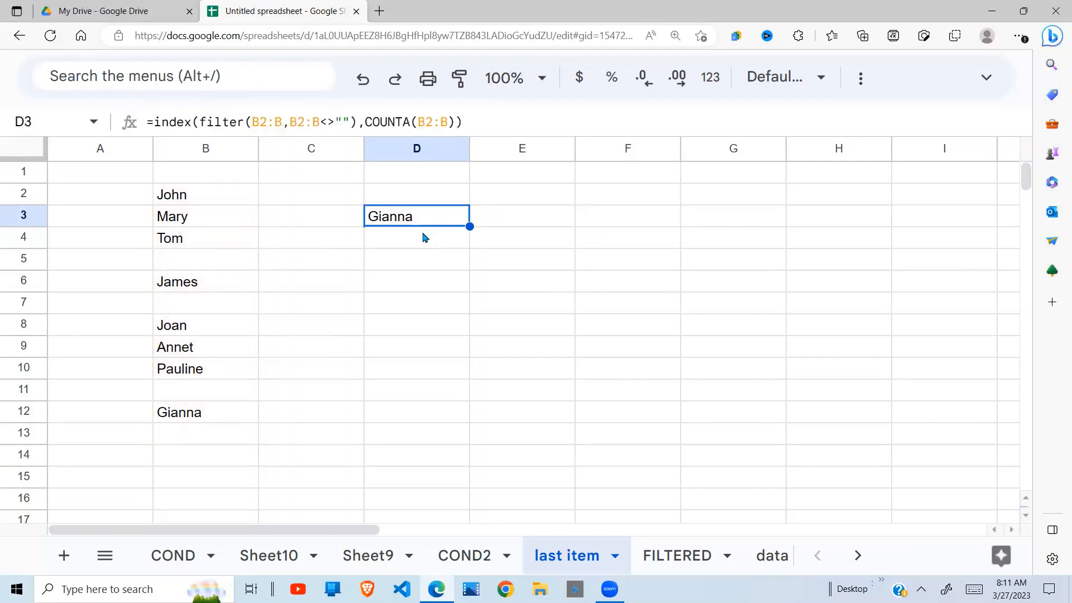
# Step: Enter another first name in B14, leaving B13 blank, to test the formula on the extended list
pyautogui.click(215, 306)
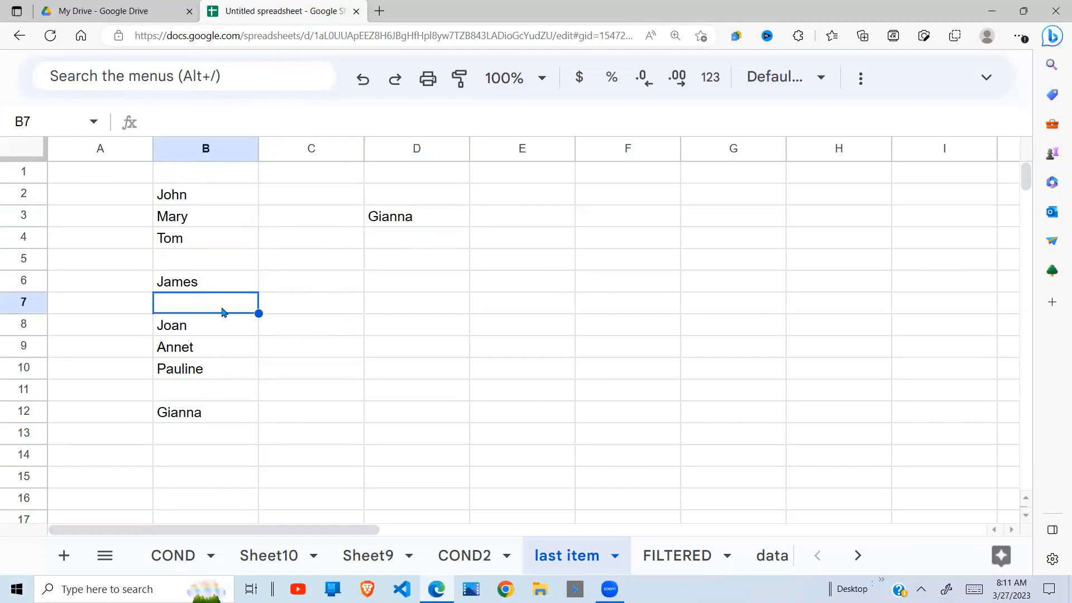
pyautogui.click(186, 460)
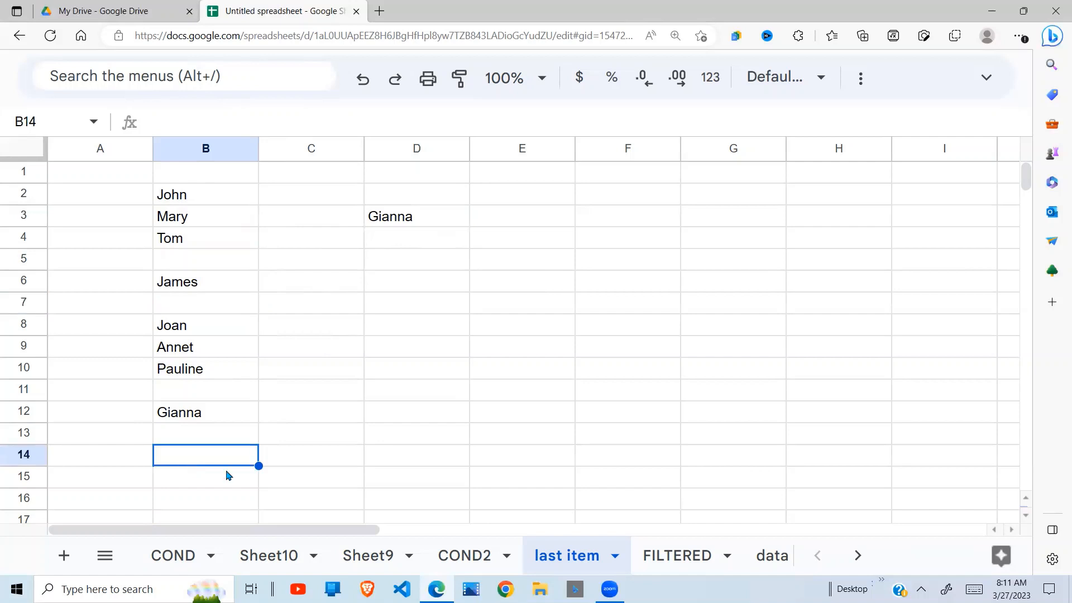
pyautogui.write('Cathy')
pyautogui.press('Return')
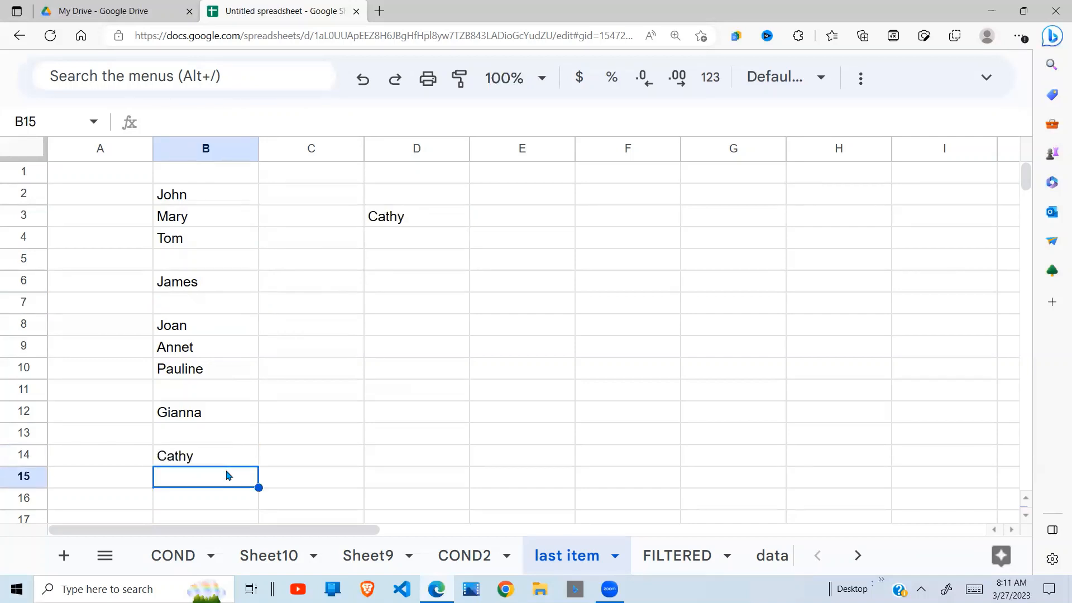
# Step: Compare the entries in B14 and B12 with the result in D3, and review its INDEX, FILTER and COUNTA formula
pyautogui.click(228, 457)
pyautogui.click(438, 226)
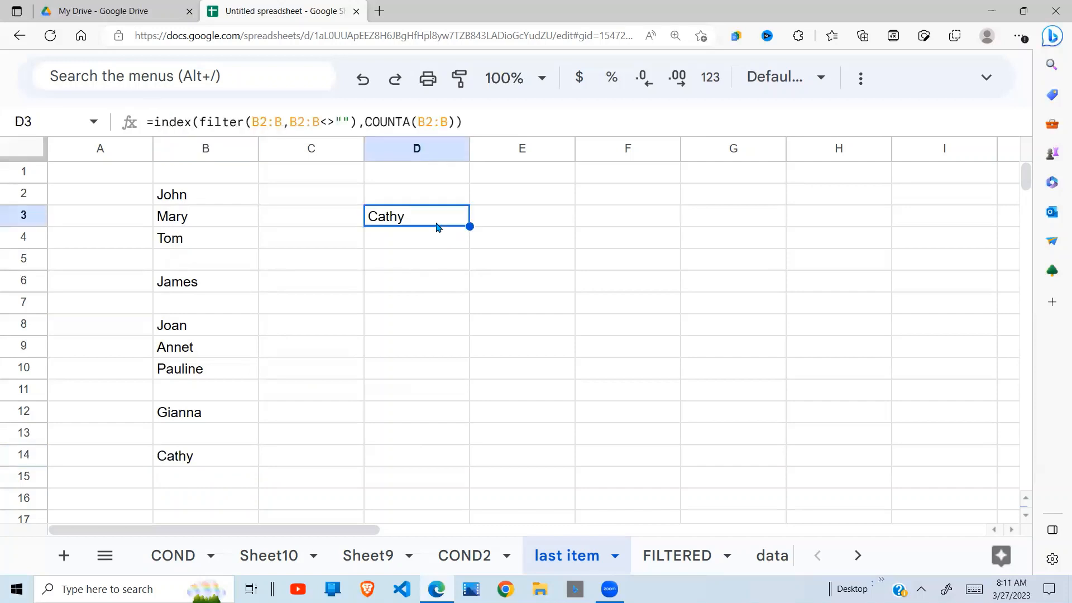
pyautogui.click(213, 420)
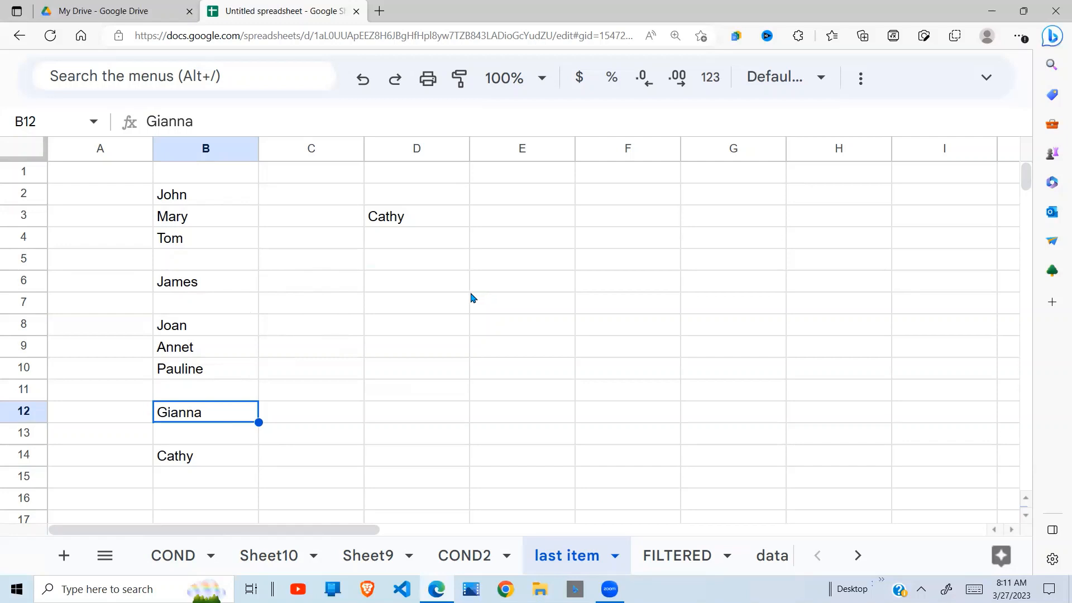
pyautogui.click(416, 220)
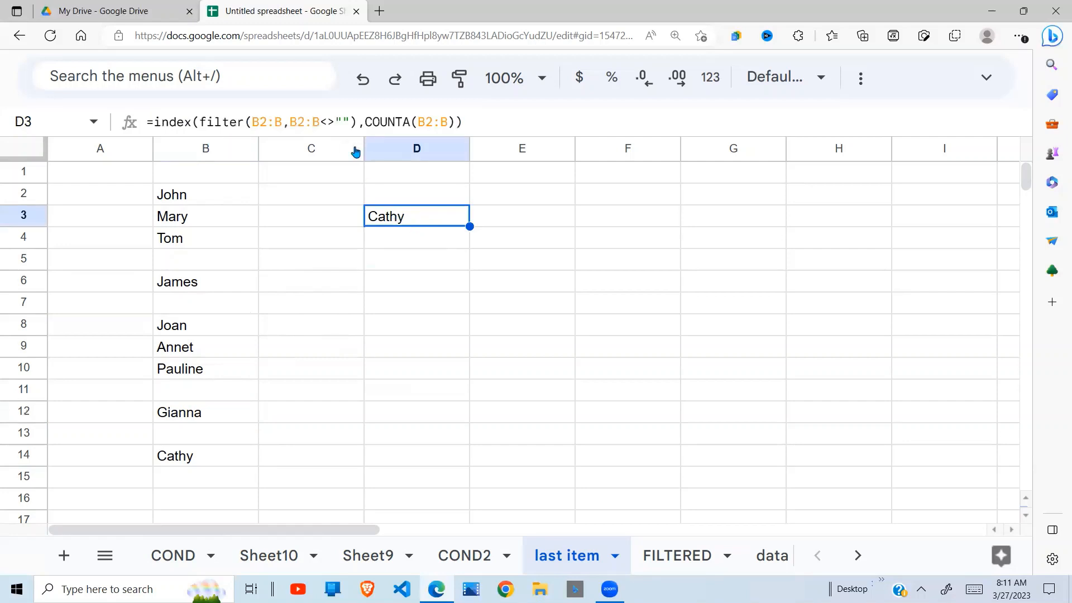